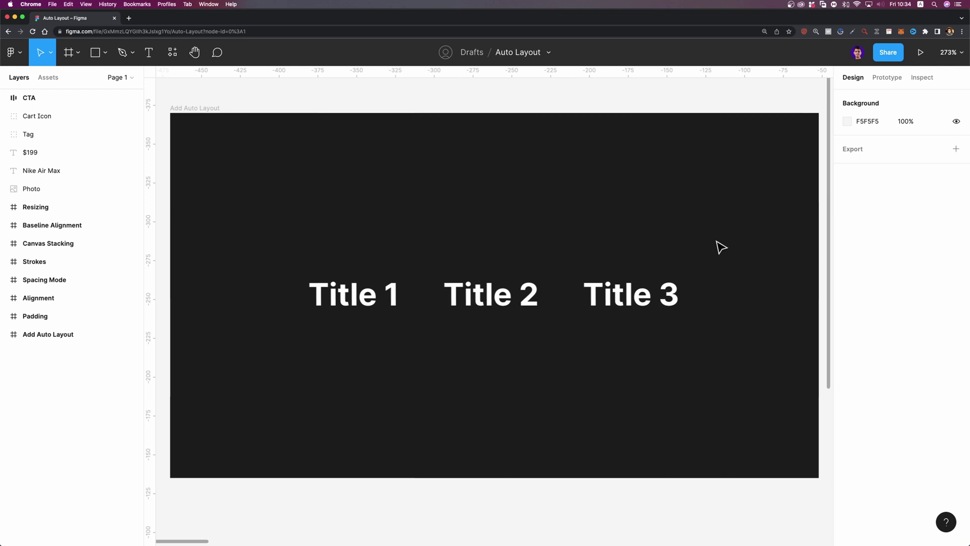
pyautogui.click(325, 288)
pyautogui.click(475, 292)
pyautogui.click(612, 291)
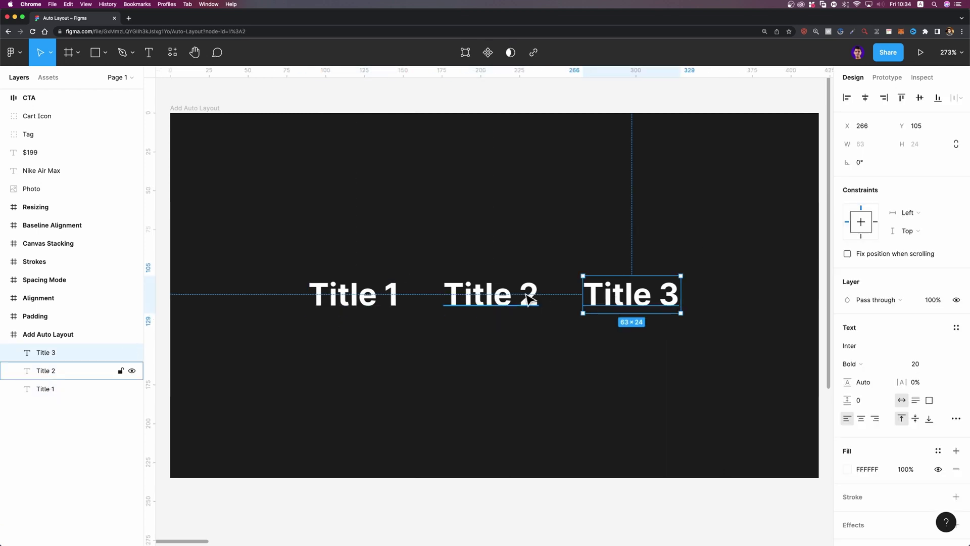
pyautogui.click(530, 297)
pyautogui.click(360, 291)
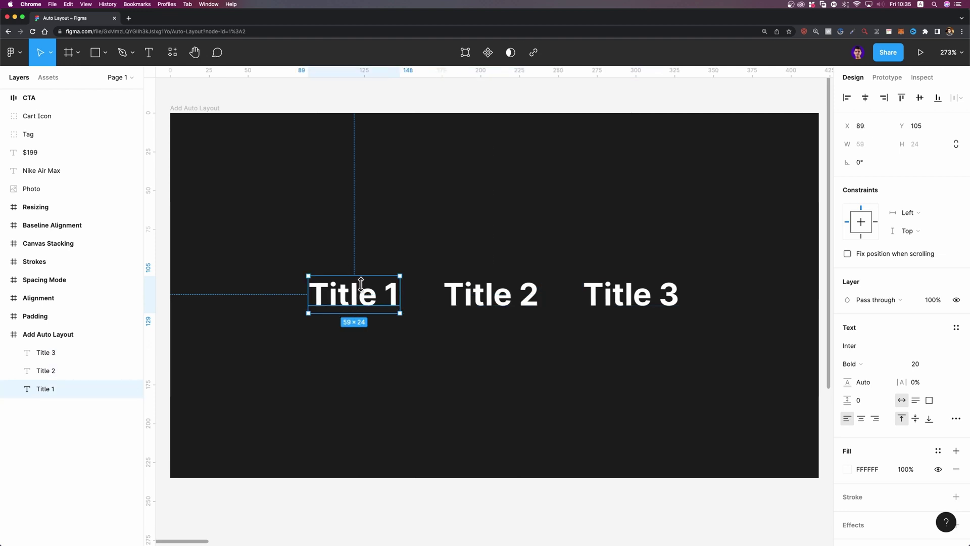
pyautogui.press('shift')
pyautogui.hotkey('shift', 'a')
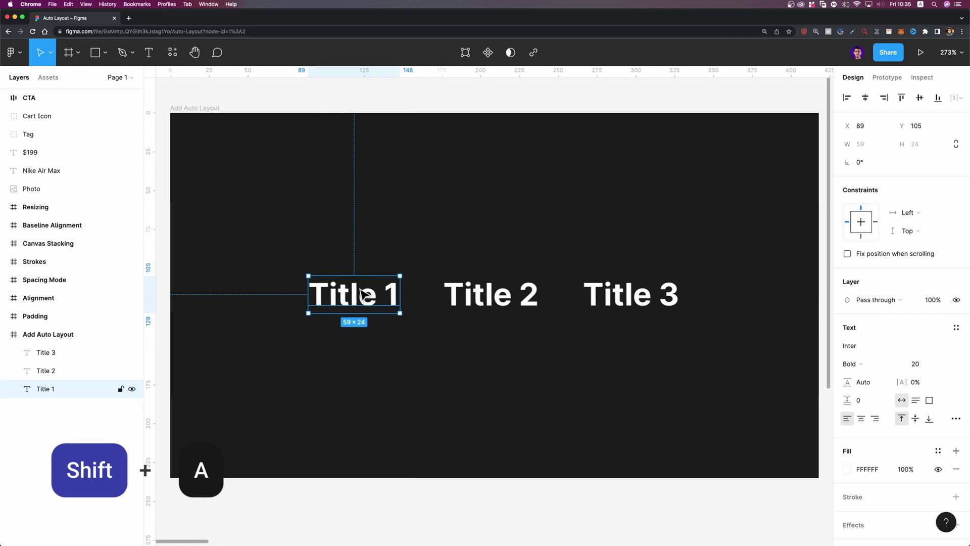
pyautogui.rightClick(375, 296)
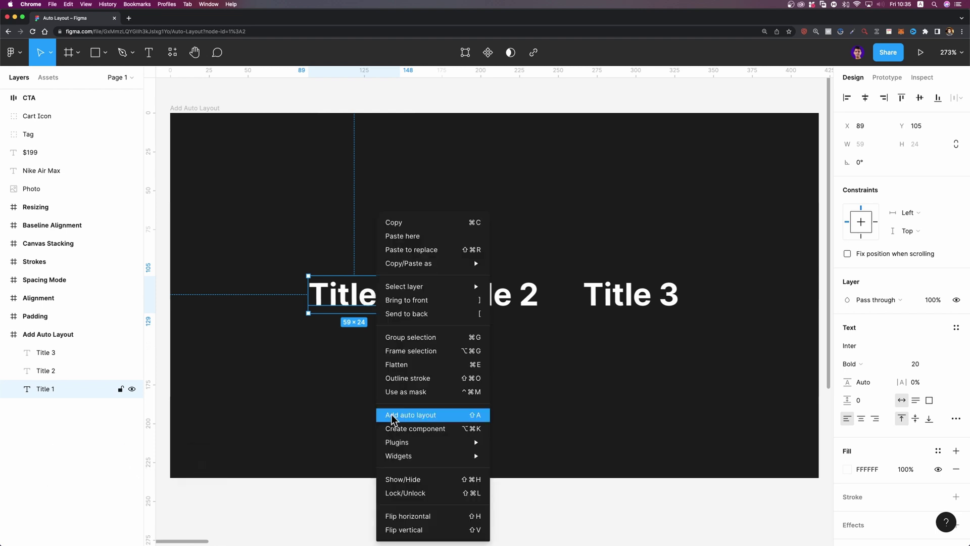
pyautogui.click(319, 338)
# Select Title 1, Title 2 and Title 3 together and add auto layout to them.
pyautogui.keyDown('shift'); pyautogui.click(488, 293); pyautogui.keyUp('shift')
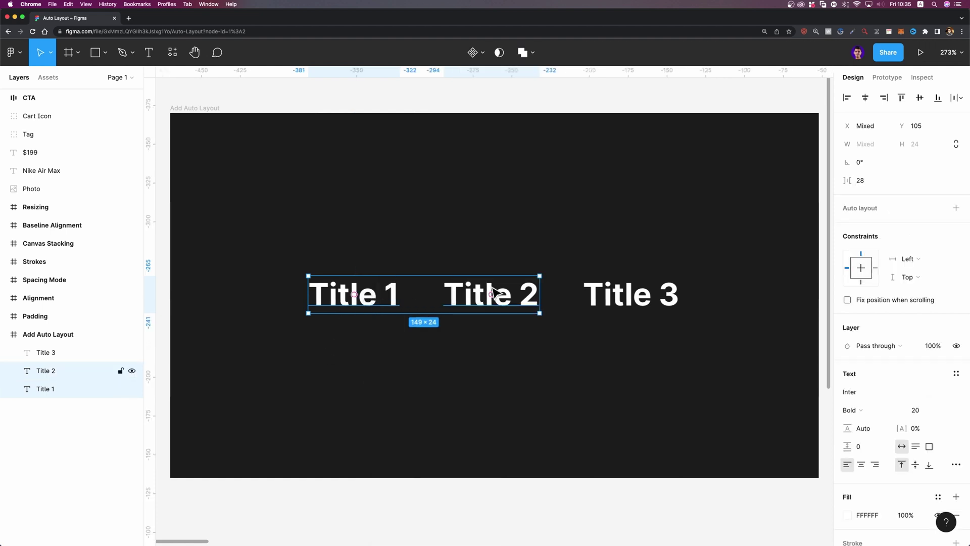
pyautogui.keyDown('shift'); pyautogui.click(621, 295); pyautogui.keyUp('shift')
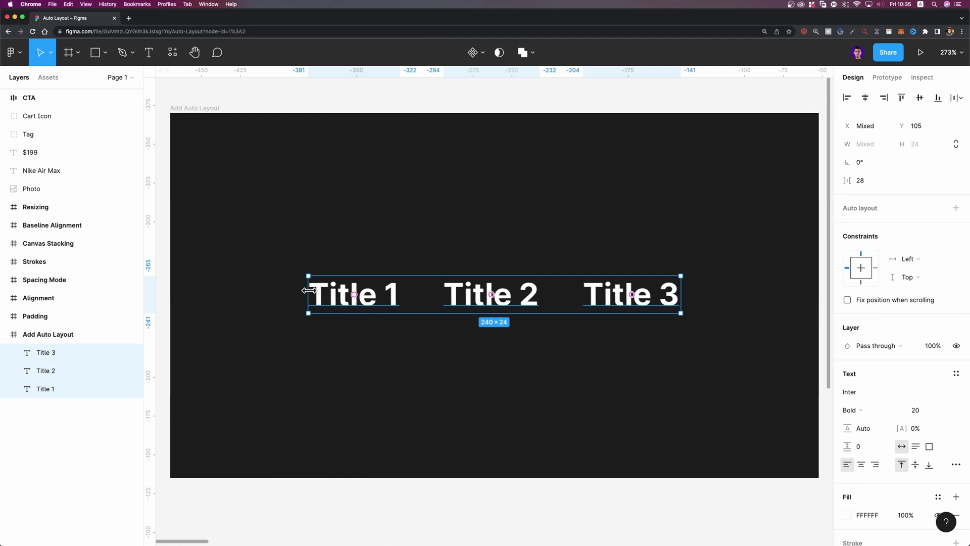
pyautogui.hotkey('shift', 'a')
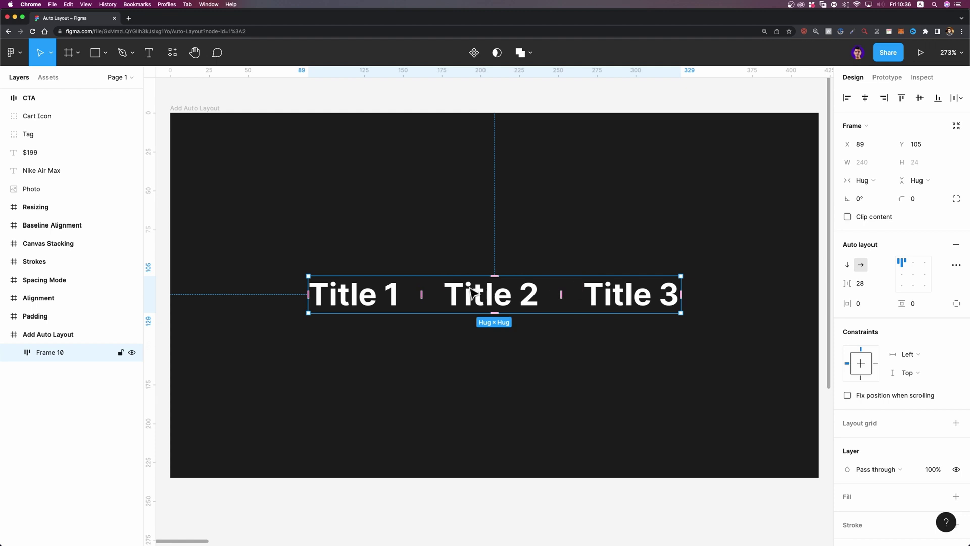
# Switch the titles' auto layout direction to vertical and move the stack to about X 184, Y 59 in the Add Auto Layout frame.
pyautogui.click(847, 265)
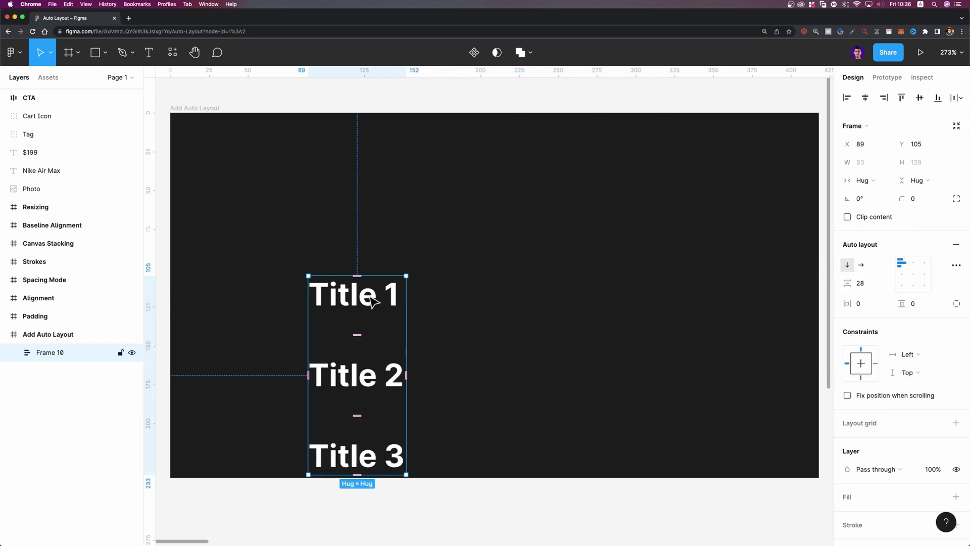
pyautogui.moveTo(373, 299); pyautogui.dragTo(520, 230)
pyautogui.hscroll(1, 646, 252)
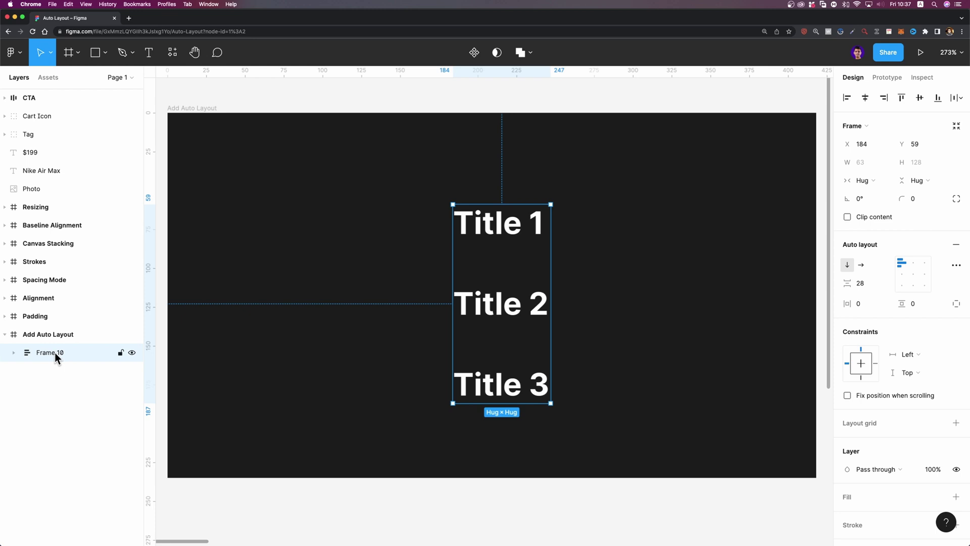
# Expand the layers of the title stack and set its spacing between items to 21.
pyautogui.click(13, 353)
pyautogui.moveTo(847, 283)
pyautogui.mouseDown()
pyautogui.moveTo(862, 283)
pyautogui.moveTo(825, 282)
pyautogui.moveTo(854, 283)
pyautogui.moveTo(837, 283)
pyautogui.mouseUp()
# Set the spacing between items of the Get Started button in the Padding frame to 17.
pyautogui.hscroll(10, 746, 294)
pyautogui.hscroll(10, 747, 295)
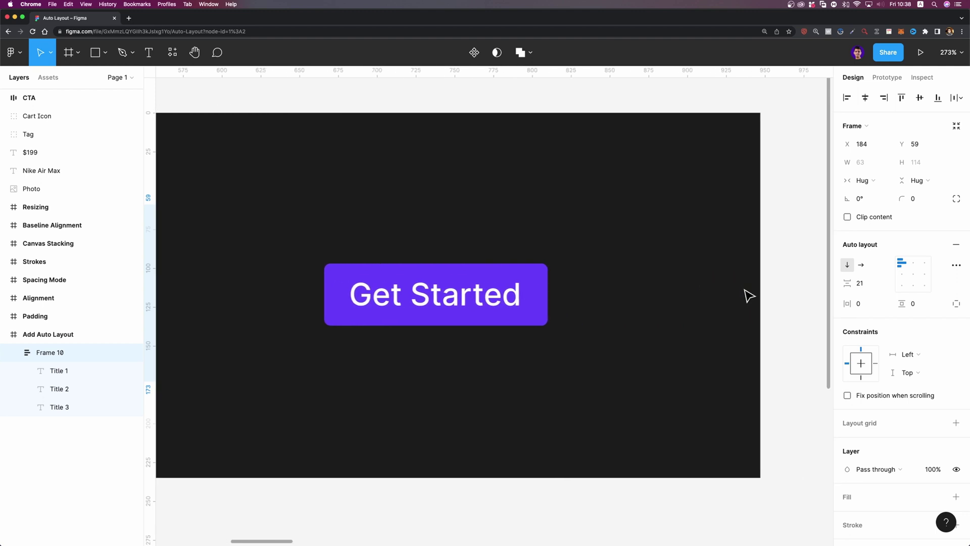
pyautogui.hscroll(-2, 749, 296)
pyautogui.click(433, 309)
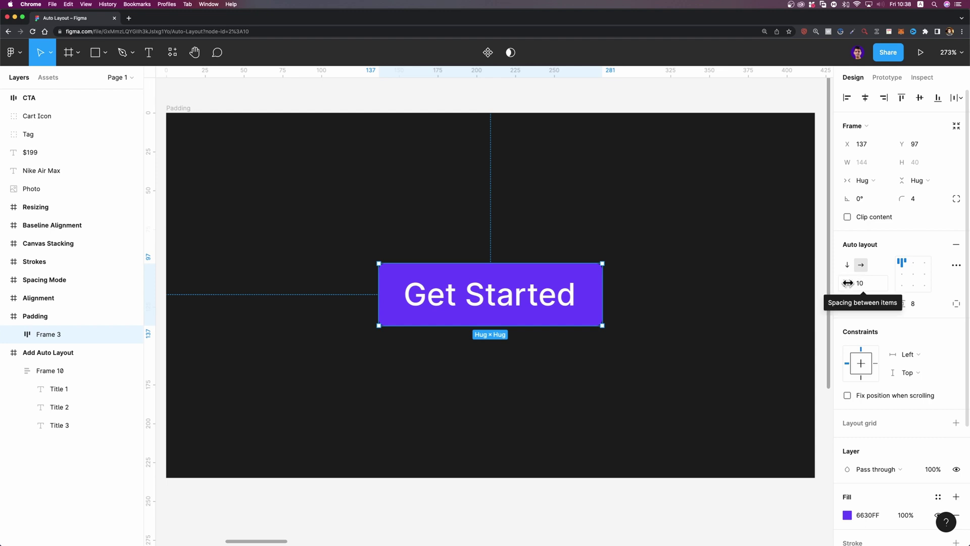
pyautogui.moveTo(846, 283); pyautogui.dragTo(853, 284)
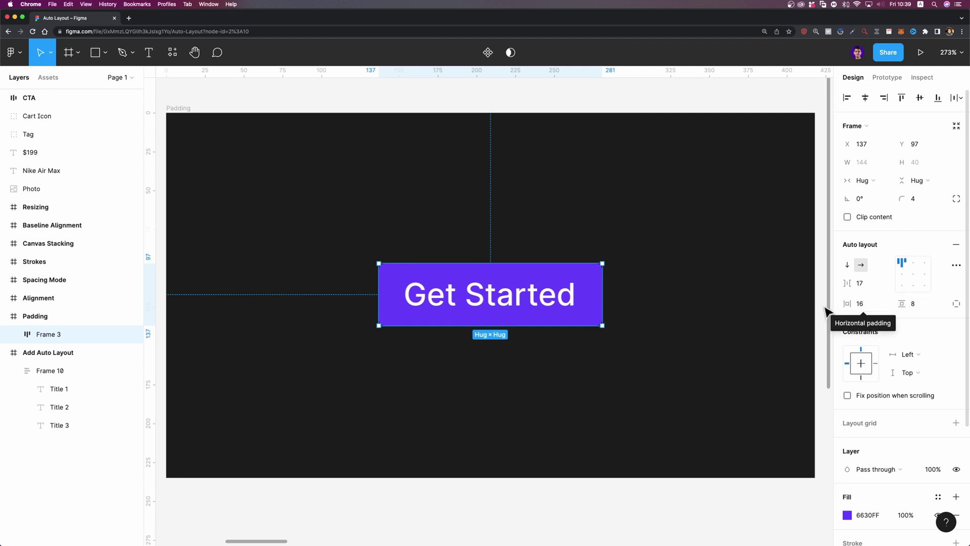
# Set the button's vertical padding to 16 and horizontal padding to 32, and centre it both ways in the Padding frame.
pyautogui.click(925, 307)
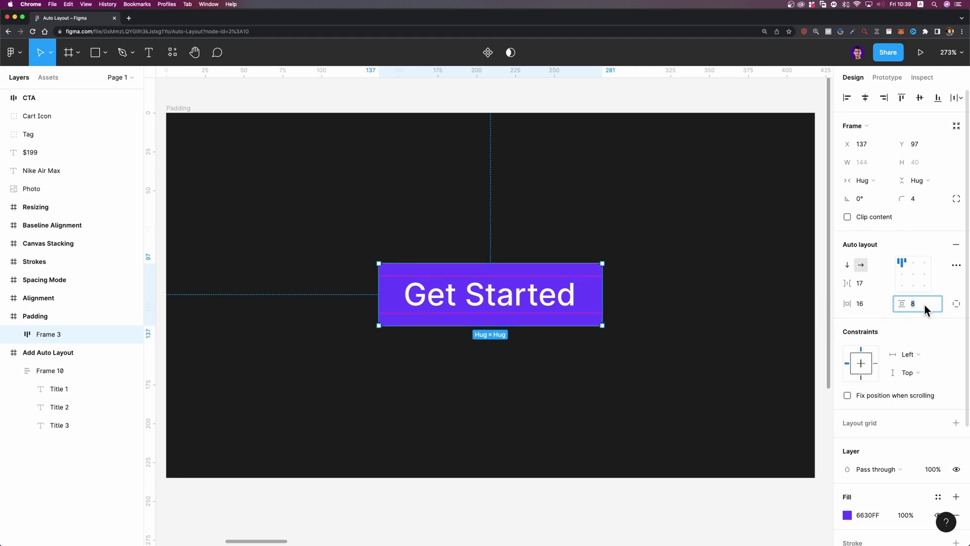
pyautogui.write('16')
pyautogui.press('Return')
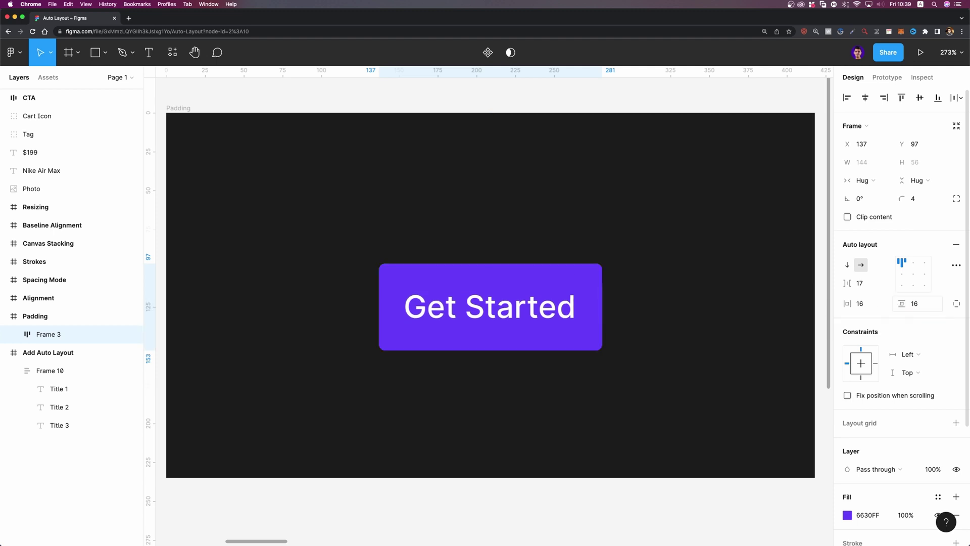
pyautogui.click(873, 306)
pyautogui.write('32')
pyautogui.press('Return')
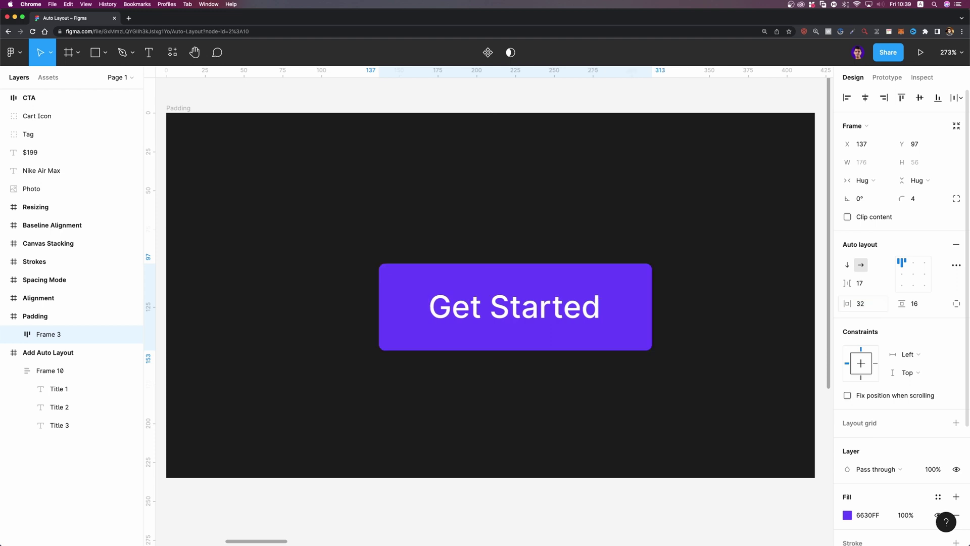
pyautogui.click(865, 98)
pyautogui.click(919, 98)
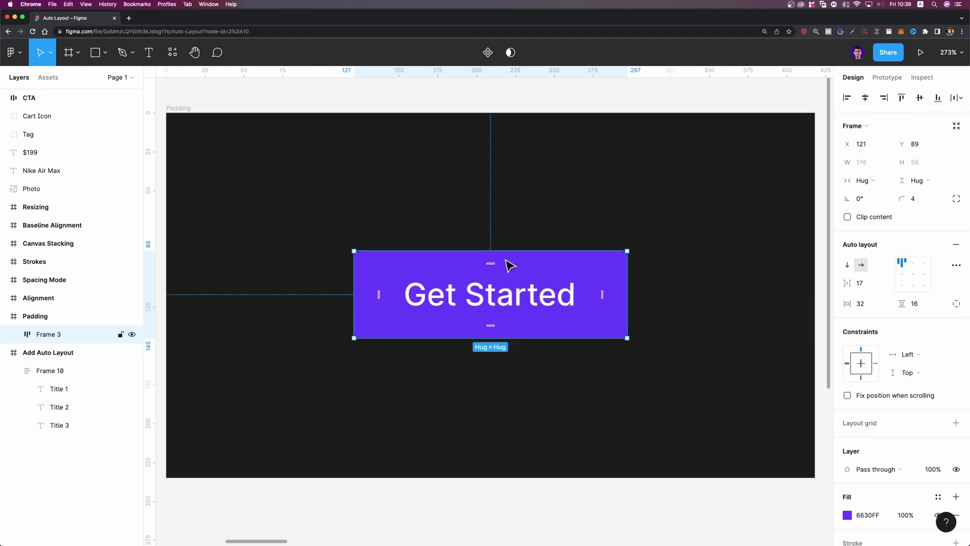
# Try changing the button's label text to "Sign In".
pyautogui.doubleClick(489, 296)
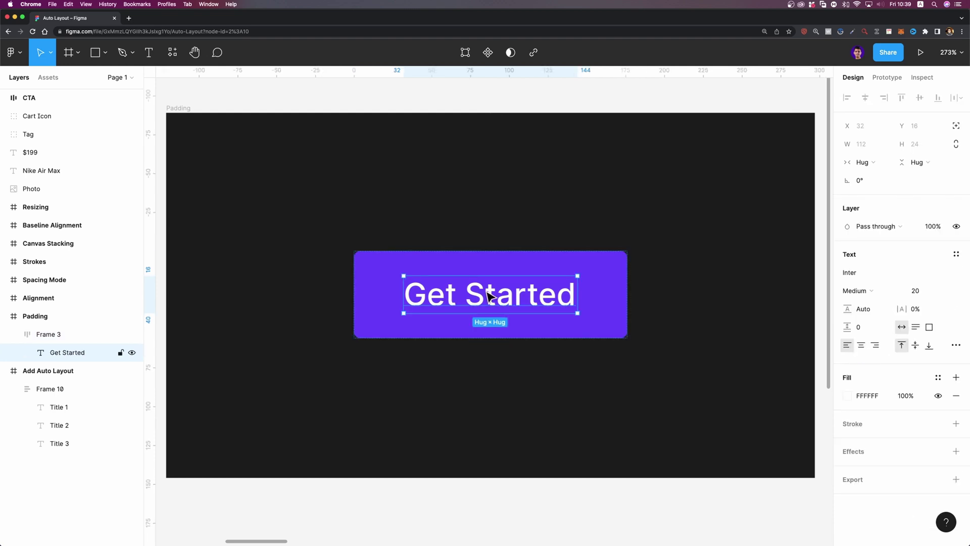
pyautogui.doubleClick(489, 295)
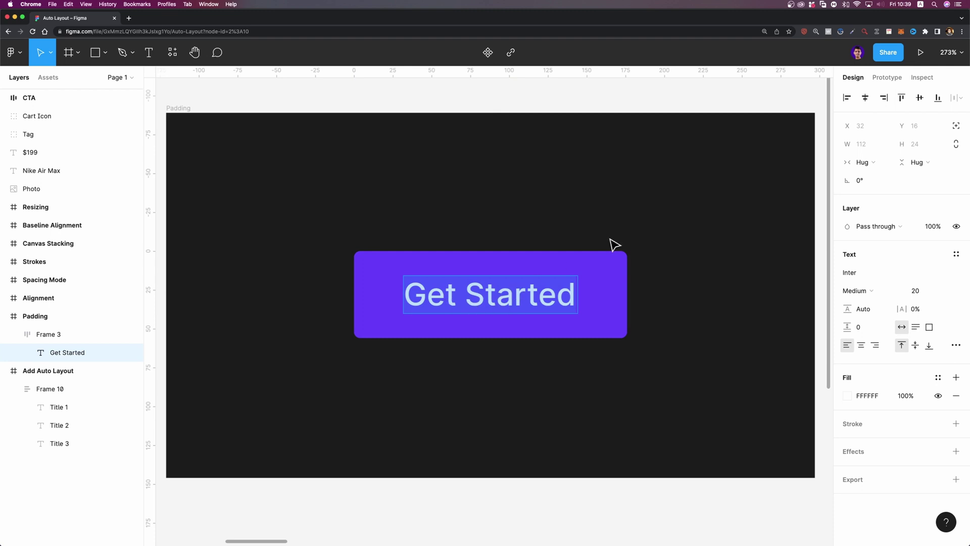
pyautogui.write('Sign In')
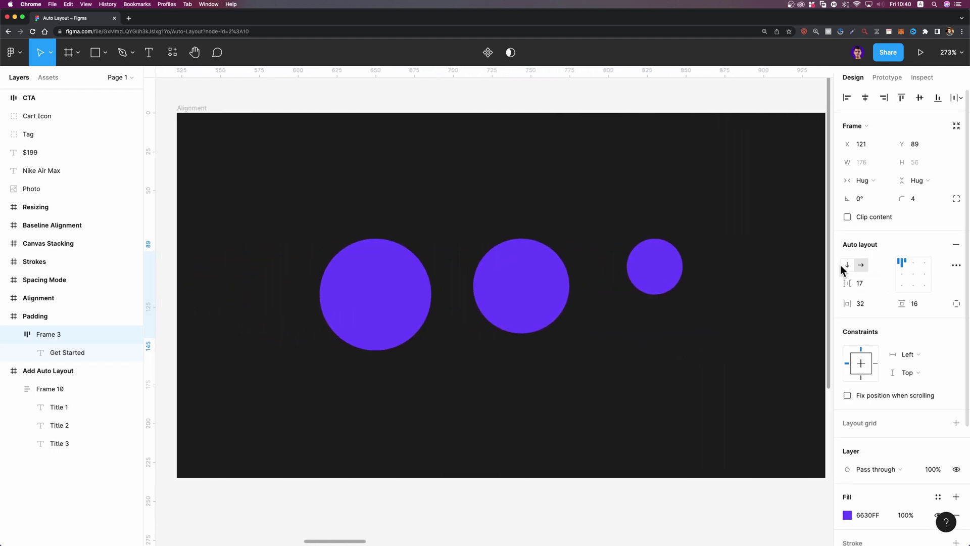
# Select the three purple circles in the Alignment frame and add auto layout to them.
pyautogui.click(343, 306)
pyautogui.click(490, 290)
pyautogui.click(674, 267)
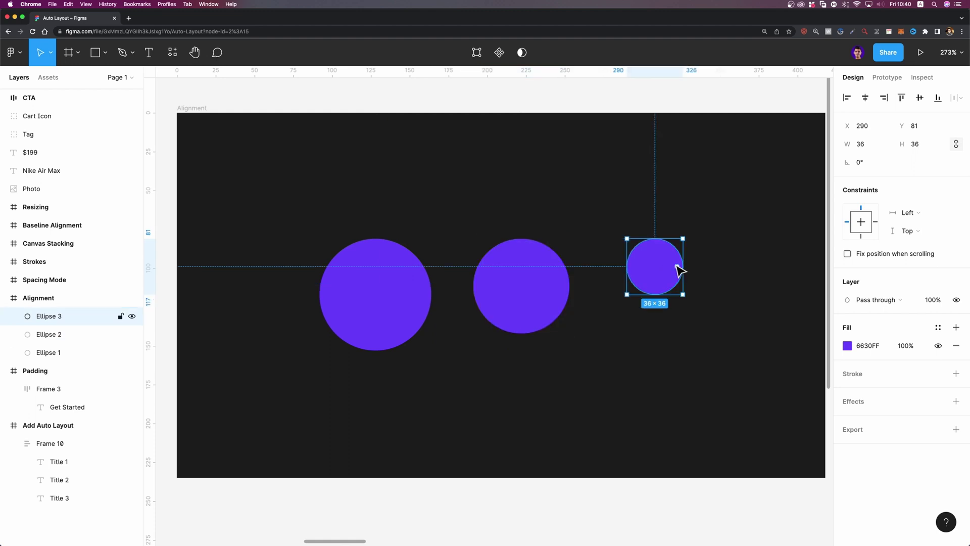
pyautogui.click(352, 286)
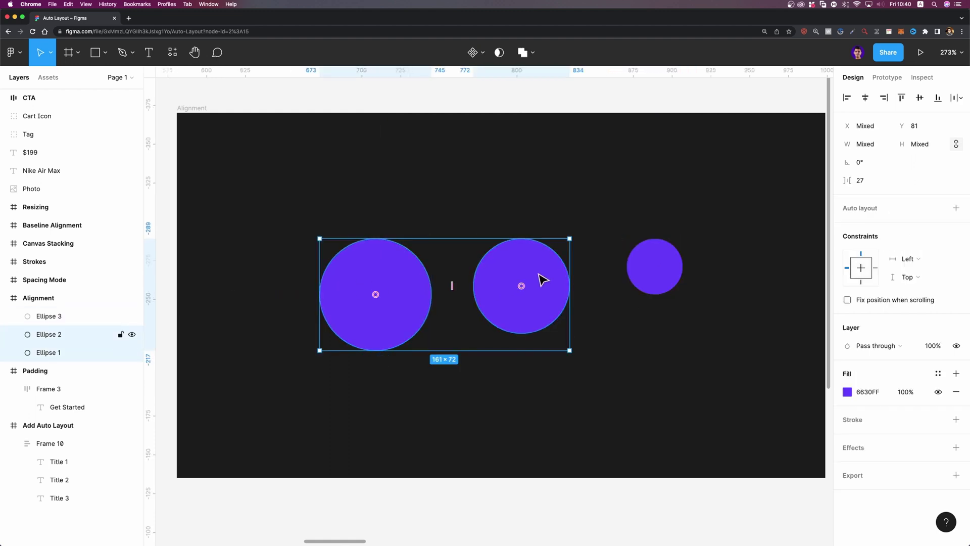
pyautogui.keyDown('shift'); pyautogui.click(653, 273); pyautogui.keyUp('shift')
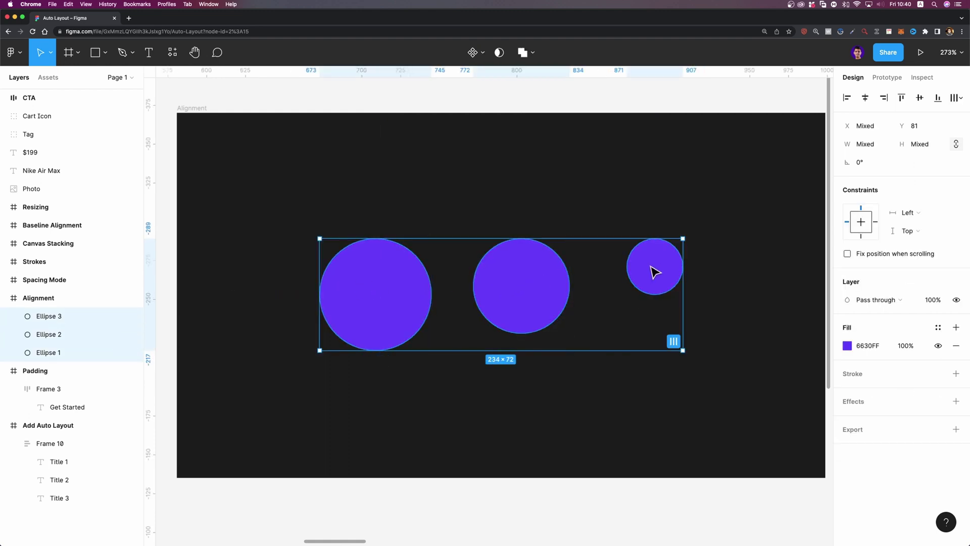
pyautogui.hotkey('shift', 'a')
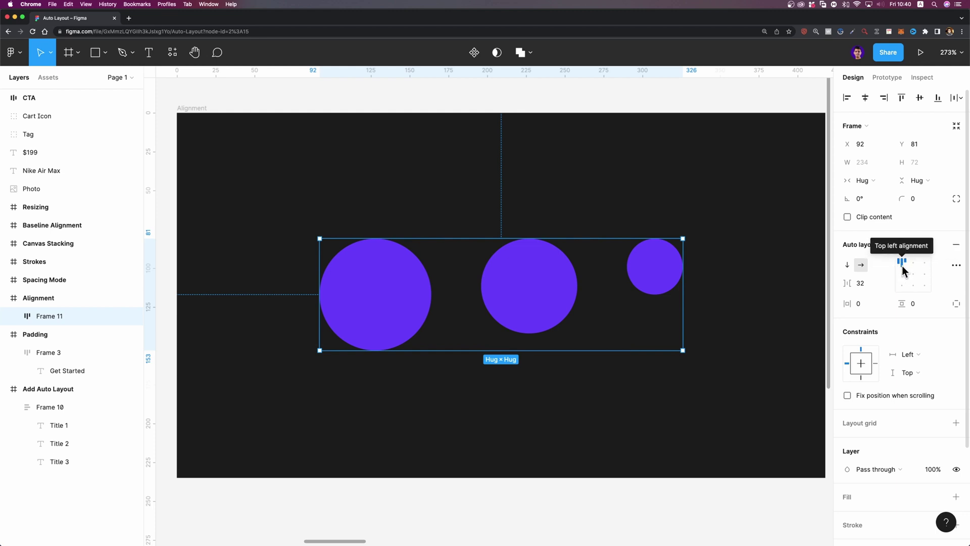
# Set the alignment of the circles' auto layout frame to center.
pyautogui.click(913, 274)
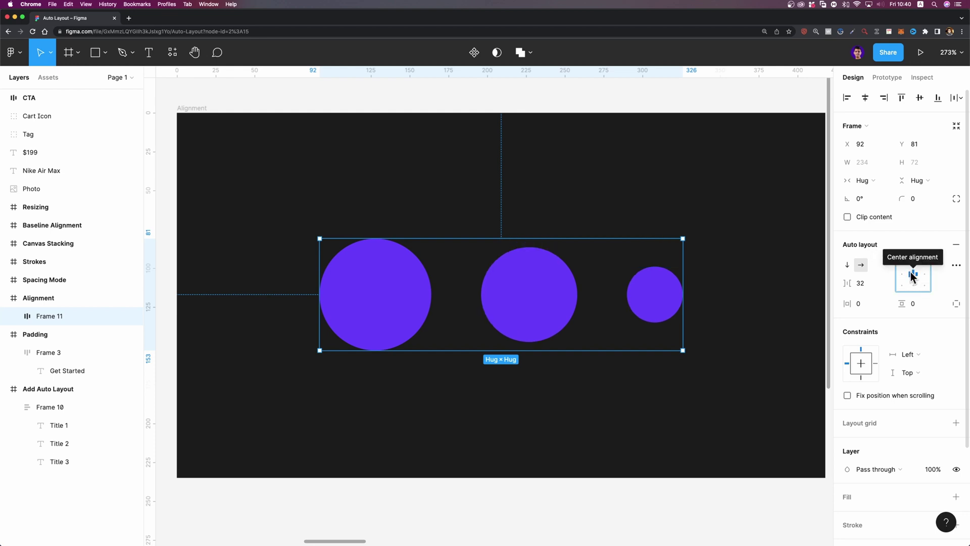
pyautogui.click(914, 288)
pyautogui.click(913, 274)
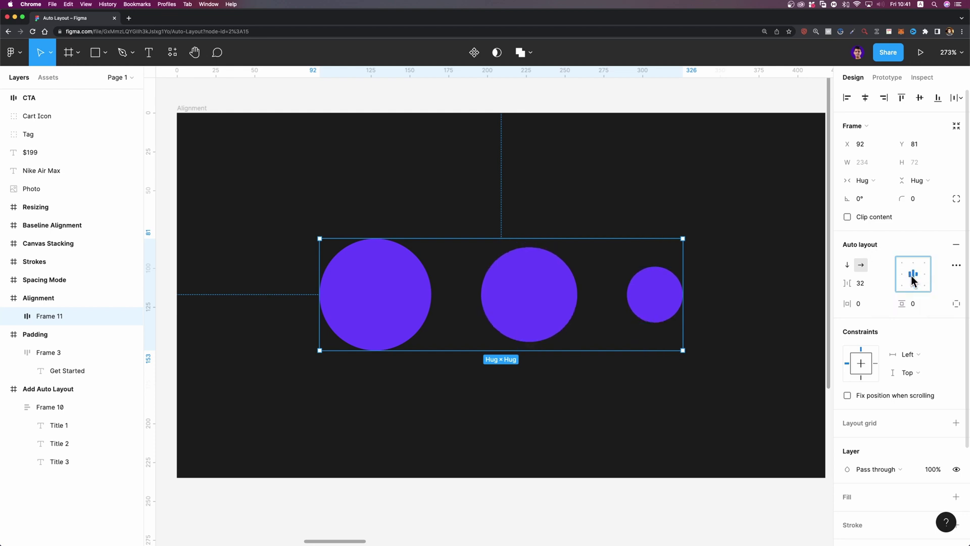
# Show the individual padding settings of the circles' frame and collapse them again.
pyautogui.hscroll(1, 753, 297)
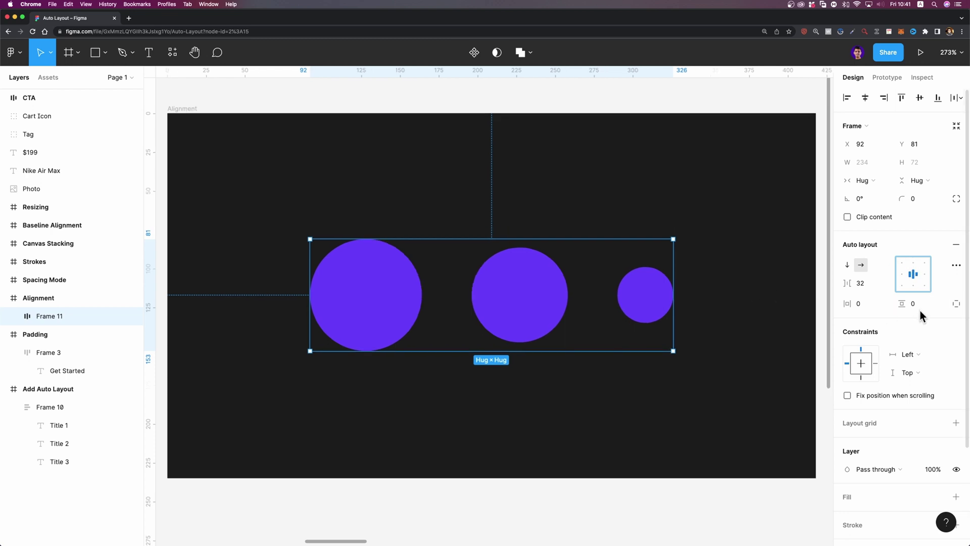
pyautogui.click(954, 304)
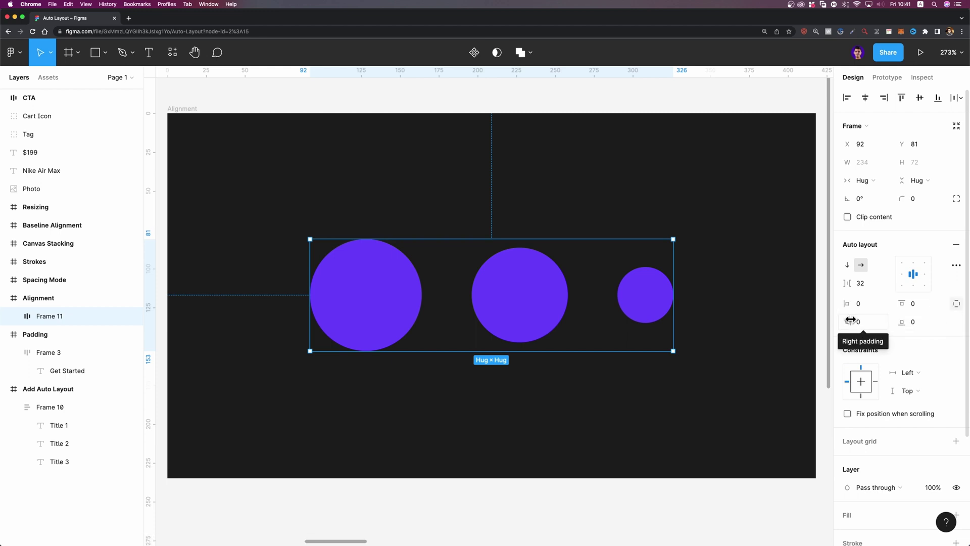
pyautogui.click(956, 304)
# View the advanced layout settings of the circles' frame beside the Spacing Mode example.
pyautogui.hscroll(15, 767, 292)
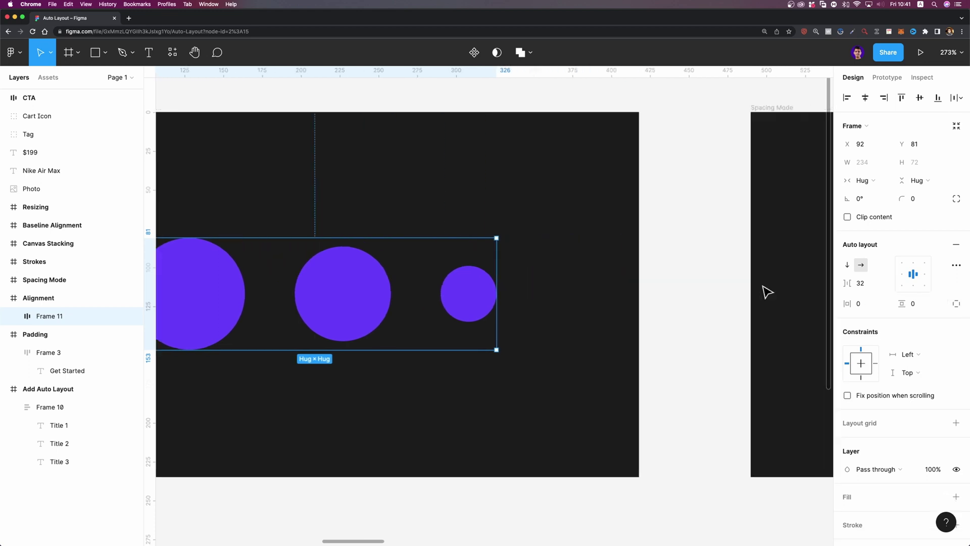
pyautogui.click(955, 266)
pyautogui.moveTo(734, 268); pyautogui.dragTo(753, 246)
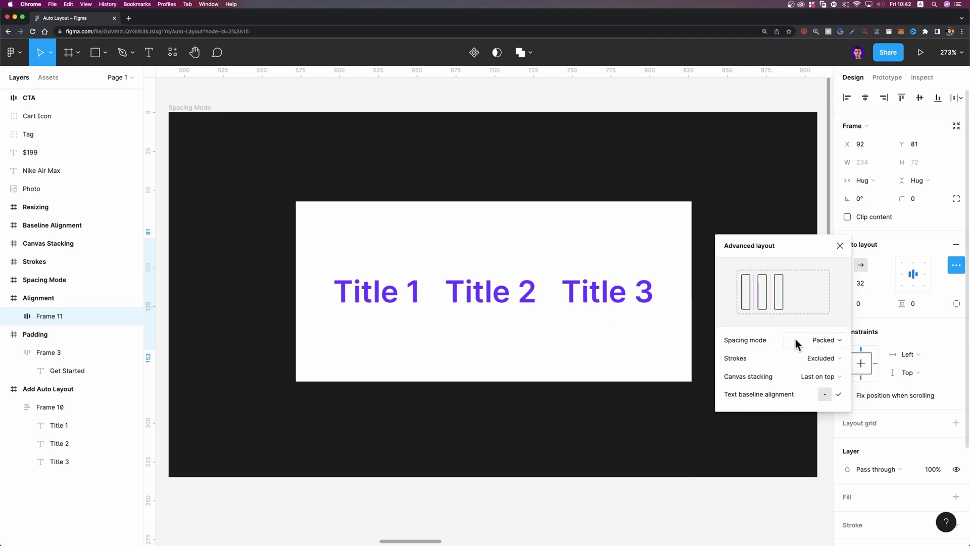
# Widen the white frame holding the three titles in the Spacing Mode frame to about 328.
pyautogui.click(623, 334)
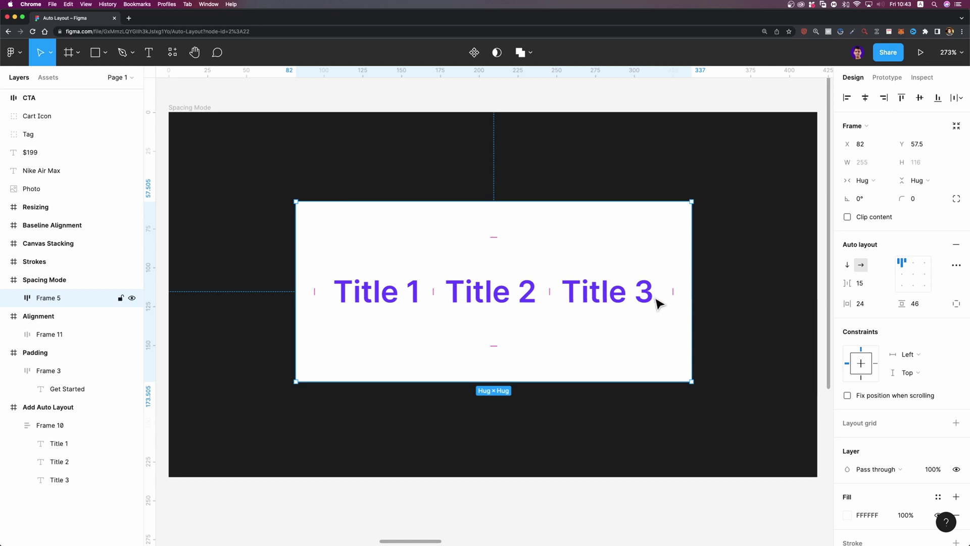
pyautogui.click(956, 265)
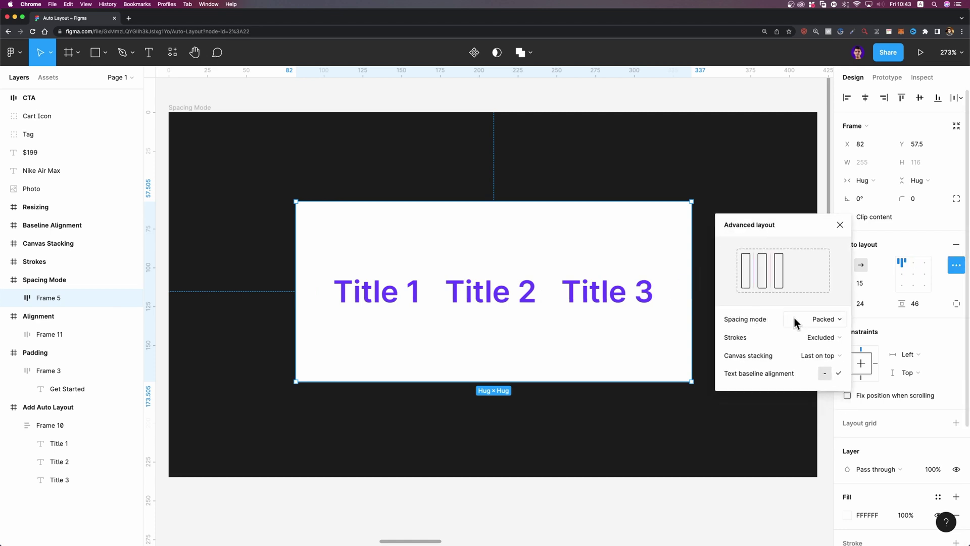
pyautogui.click(840, 226)
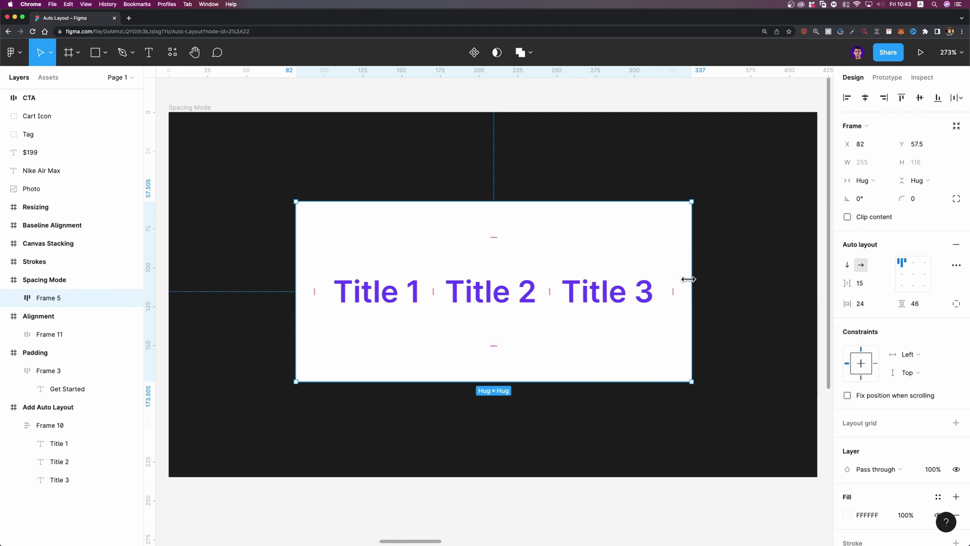
pyautogui.moveTo(688, 279); pyautogui.dragTo(805, 279)
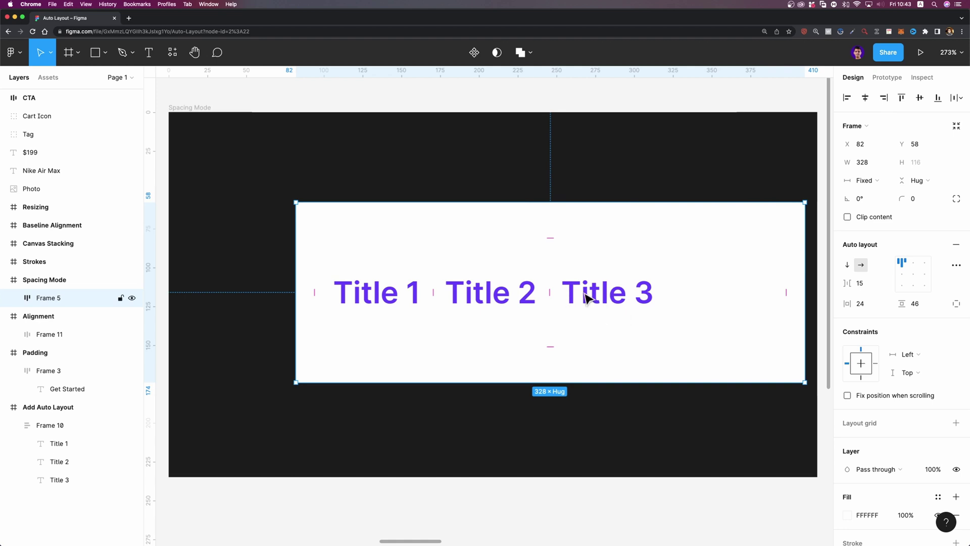
# Set the spacing mode of the frame holding the three titles to Space between and narrow the frame to about 322.
pyautogui.click(957, 265)
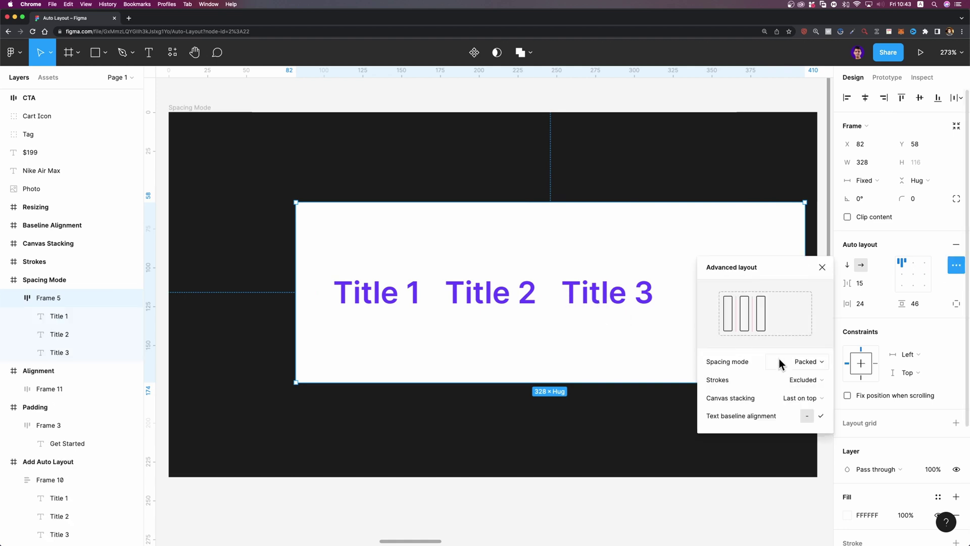
pyautogui.click(809, 362)
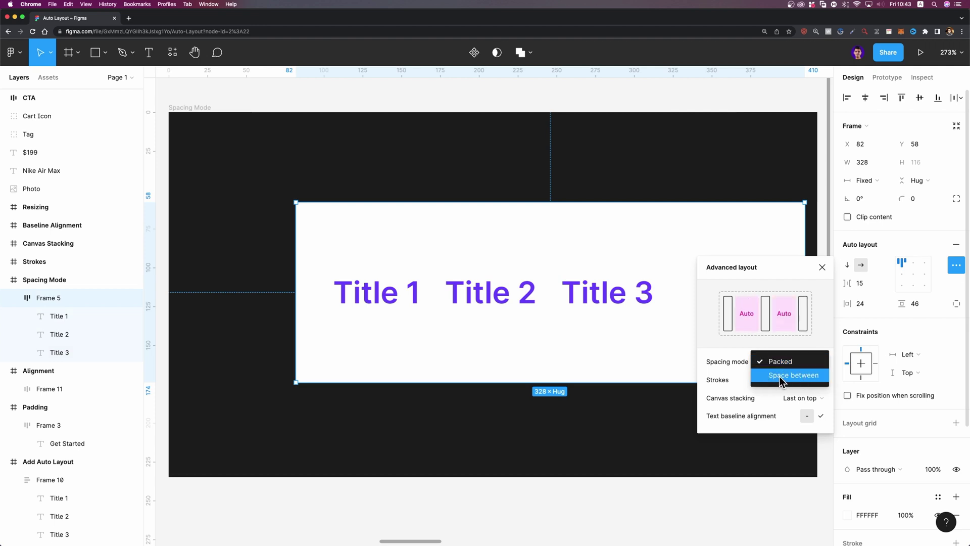
pyautogui.click(789, 376)
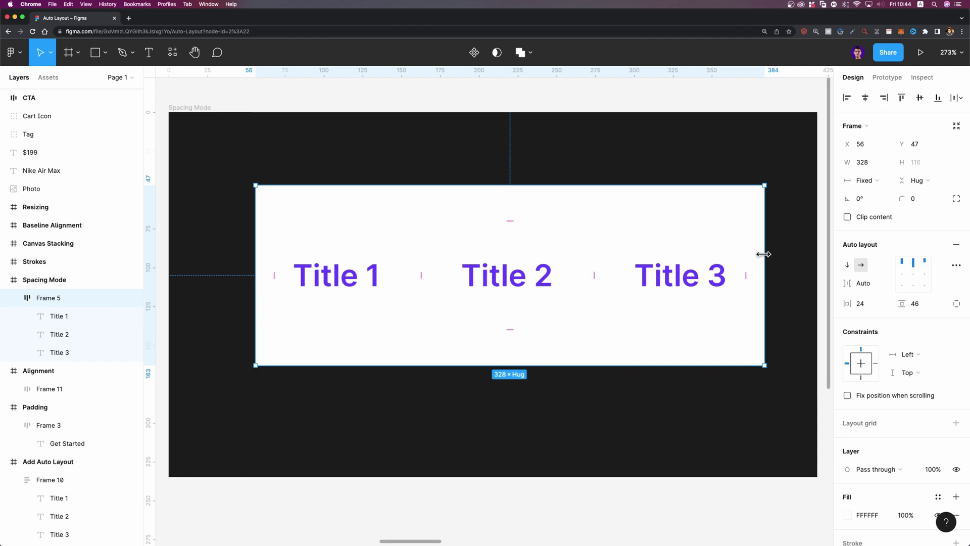
pyautogui.moveTo(759, 254)
pyautogui.mouseDown()
pyautogui.moveTo(649, 253)
pyautogui.moveTo(804, 256)
pyautogui.moveTo(620, 253)
pyautogui.moveTo(781, 258)
pyautogui.moveTo(757, 260)
pyautogui.mouseUp()
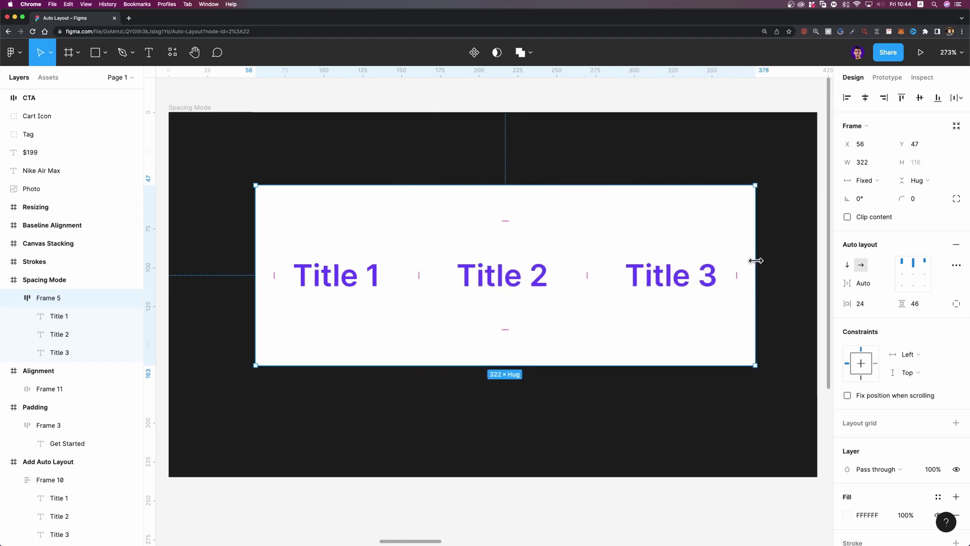
# Select the purple-bordered titles frame in the Strokes example and view its stroke settings.
pyautogui.hscroll(15, 783, 255)
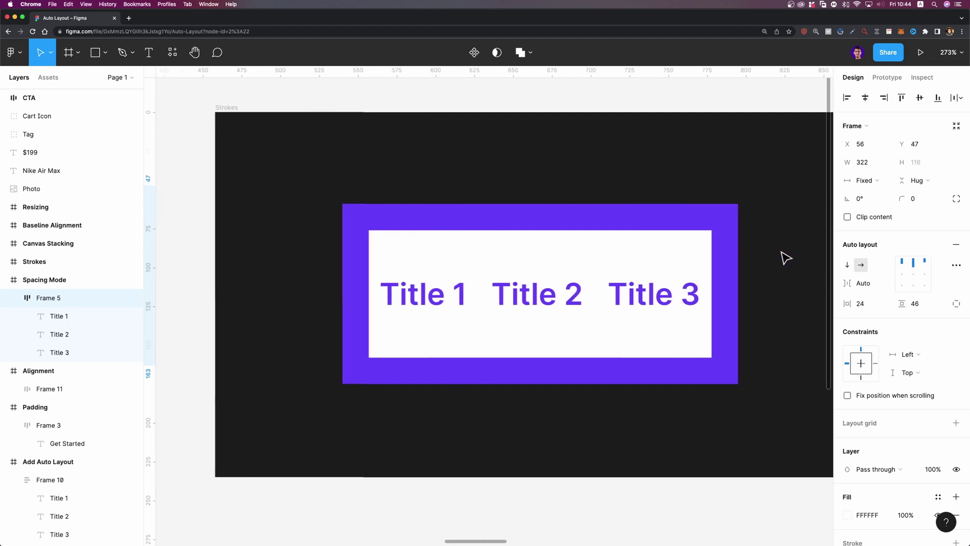
pyautogui.hscroll(3, 787, 257)
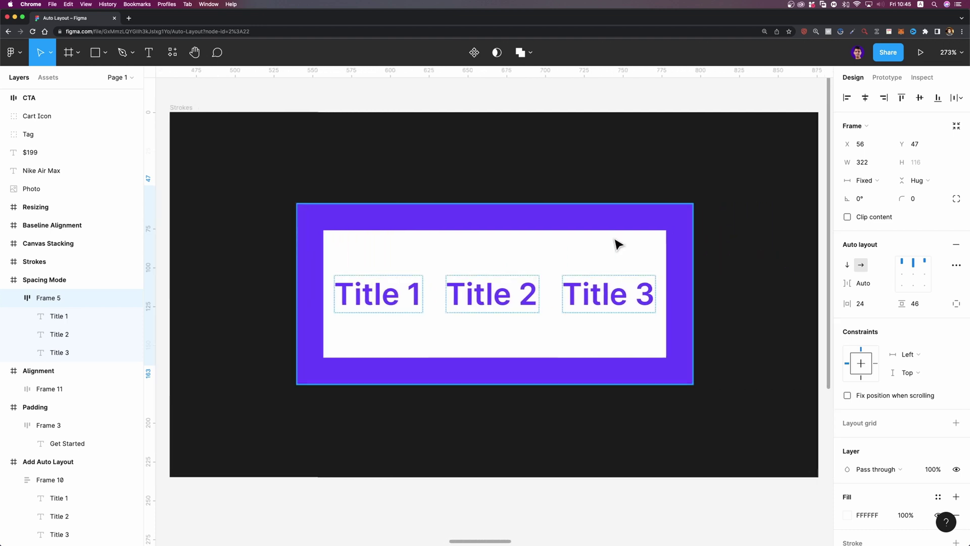
pyautogui.click(470, 305)
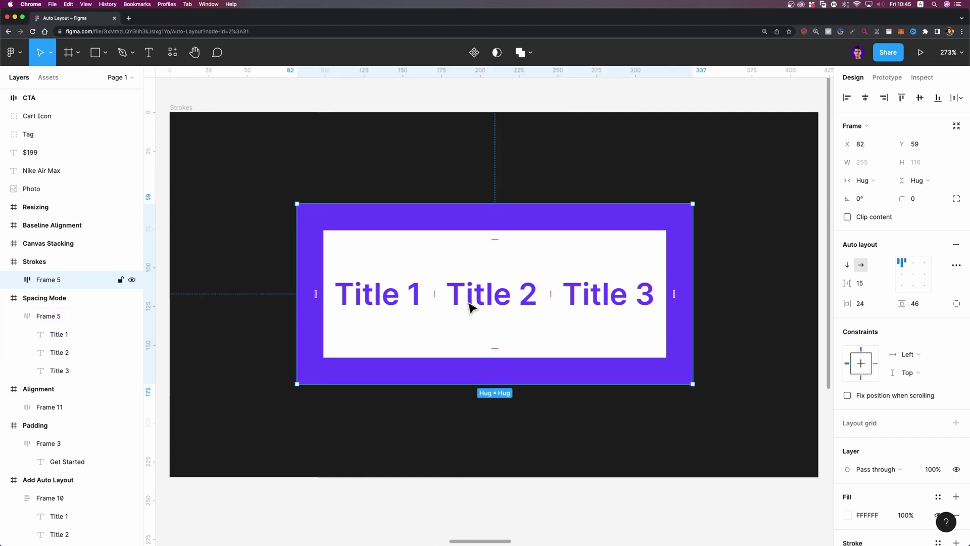
pyautogui.scroll(-5, 894, 307)
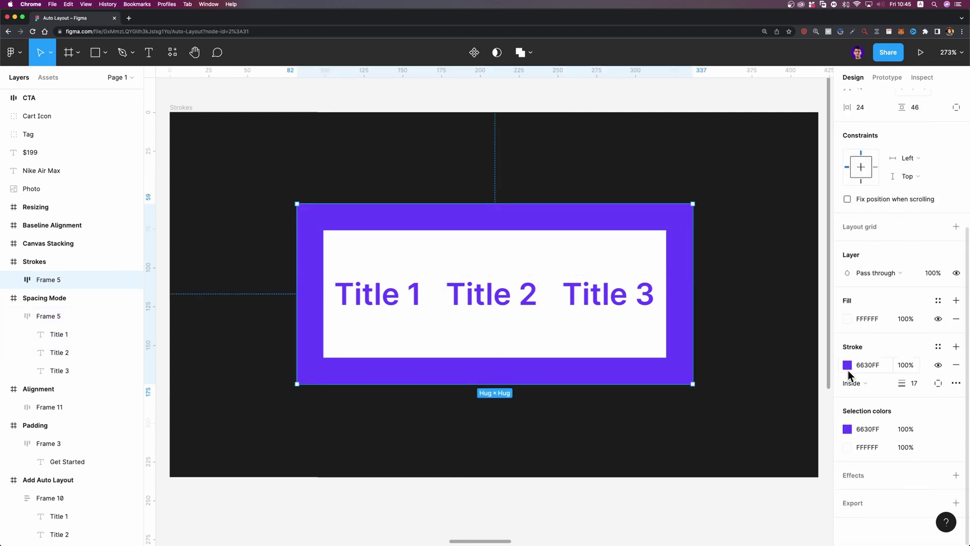
pyautogui.scroll(5, 956, 232)
pyautogui.scroll(1, 956, 233)
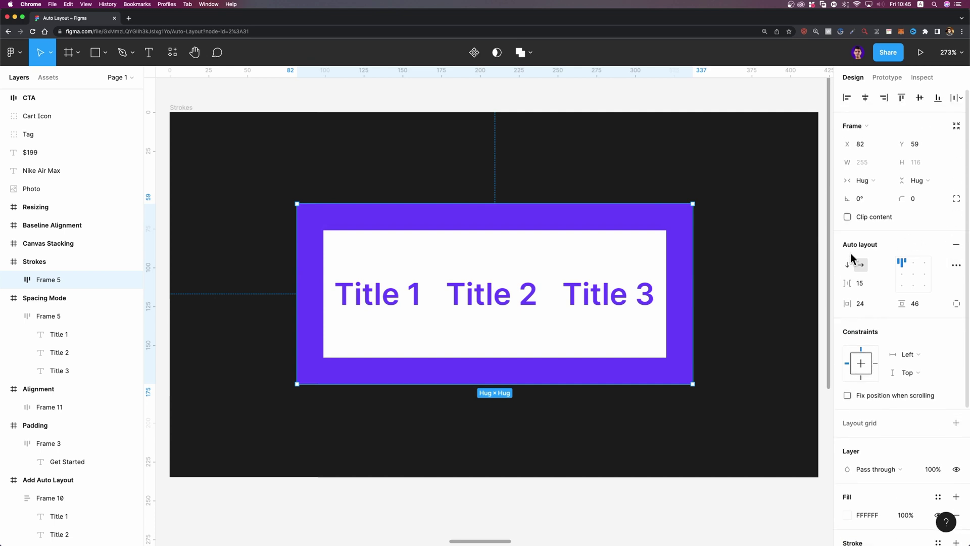
# Show the bordered frame's advanced layout settings and measure the distances from Title 3 to the frame's edges.
pyautogui.click(954, 267)
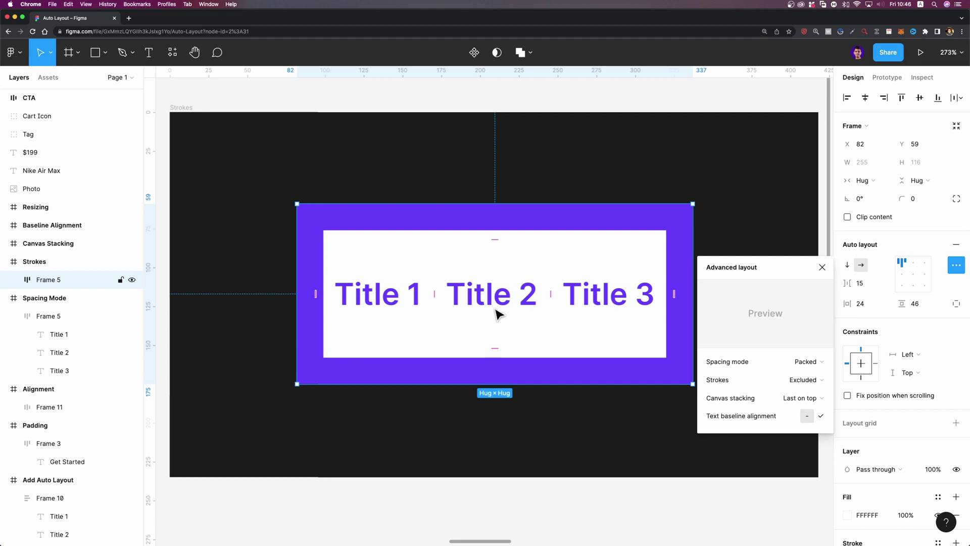
pyautogui.click(589, 290)
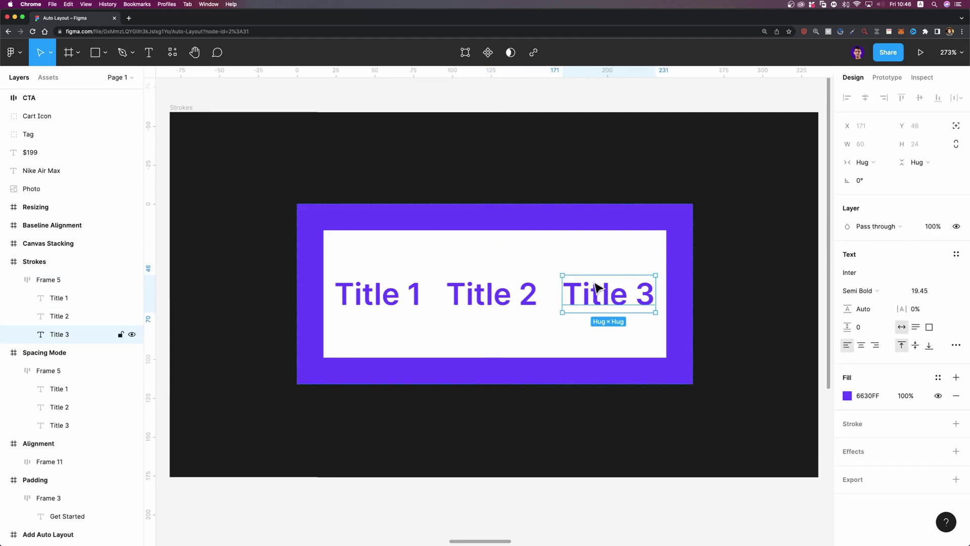
pyautogui.press('alt')
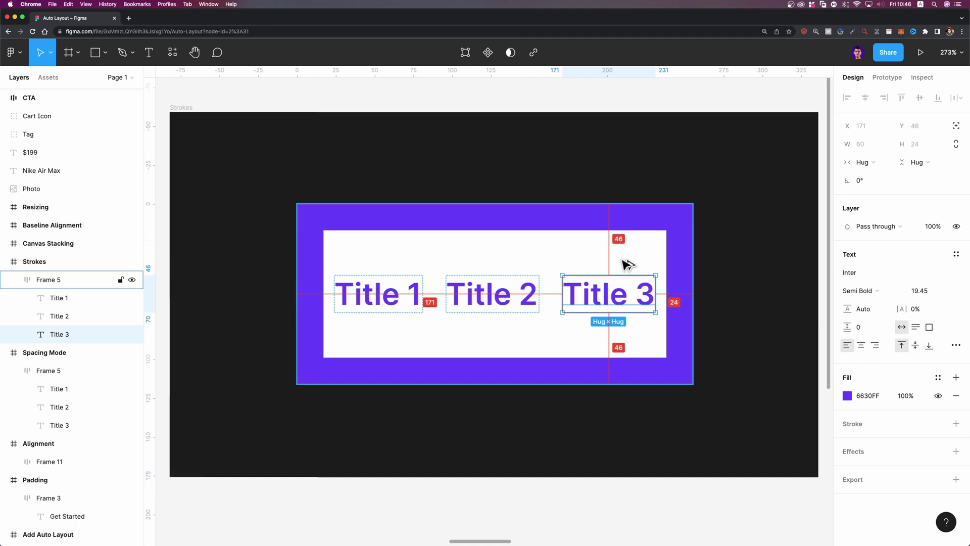
# Set the Strokes option of the purple-bordered titles frame to Included in layout.
pyautogui.click(658, 251)
pyautogui.click(956, 264)
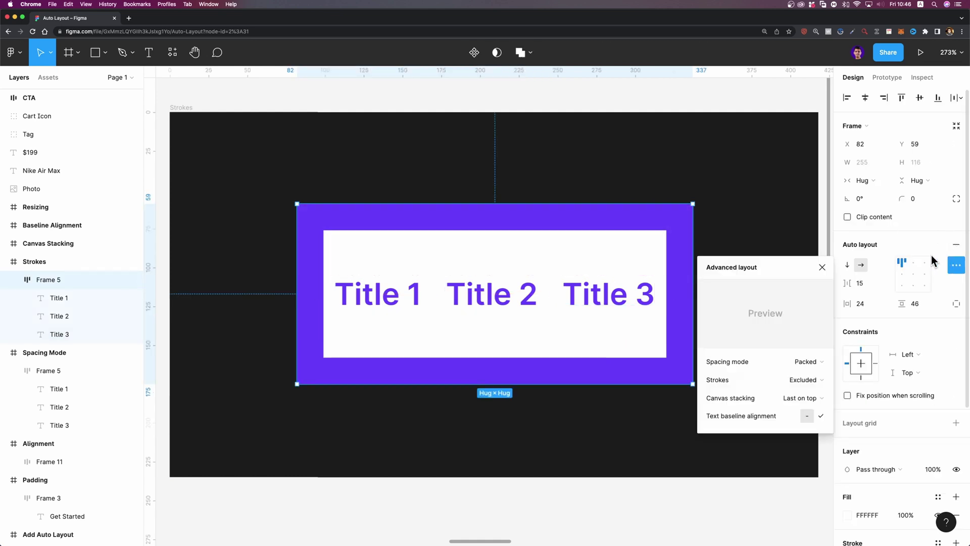
pyautogui.click(789, 380)
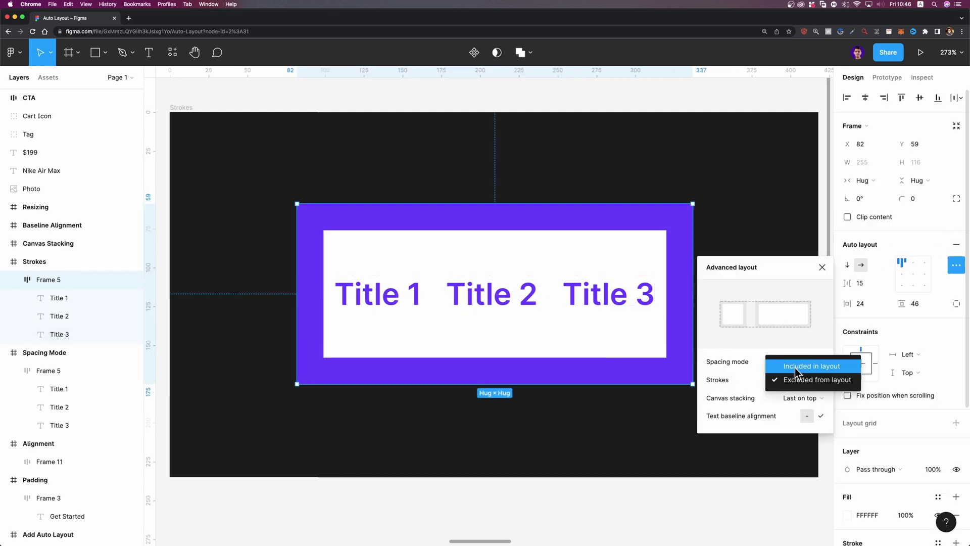
pyautogui.click(811, 366)
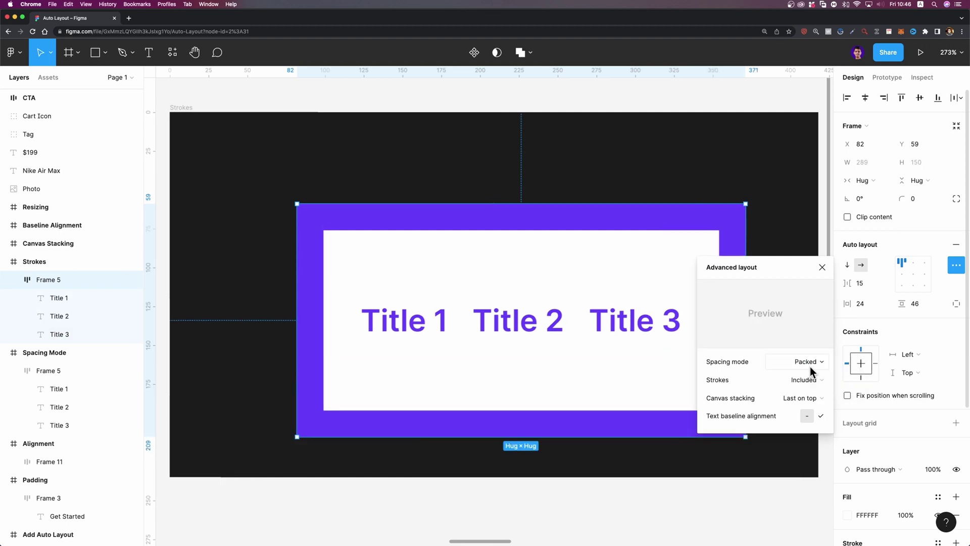
# Measure the distances from Title 3 to the frame's edges with the stroke included in the layout.
pyautogui.click(635, 183)
pyautogui.click(620, 225)
pyautogui.click(613, 284)
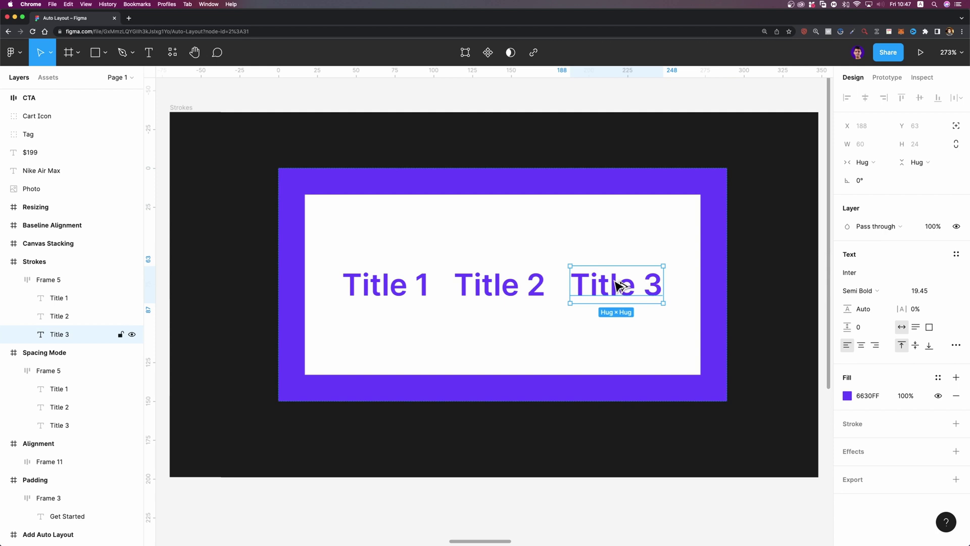
pyautogui.press('alt')
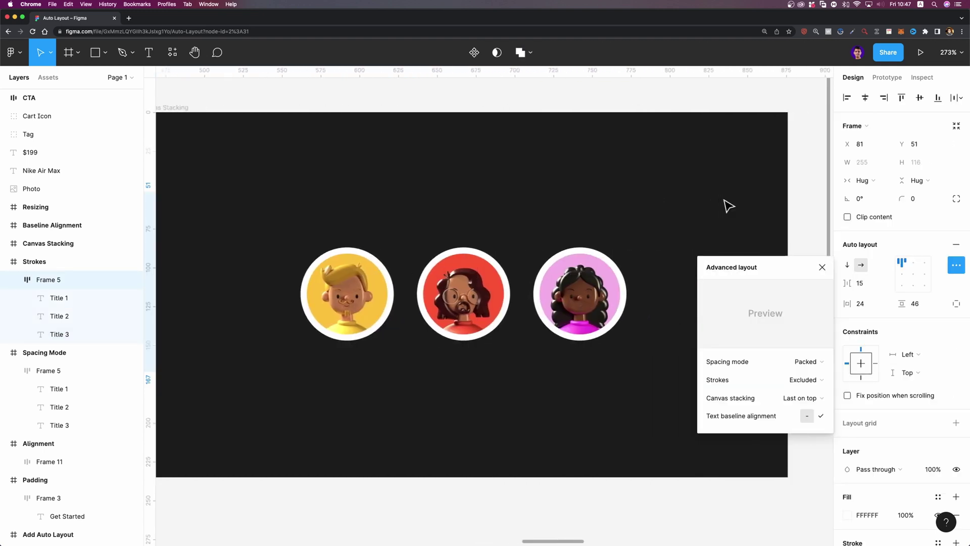
# Set the item spacing of the three avatars in the Canvas Stacking frame to -17 and center their frame horizontally.
pyautogui.click(822, 266)
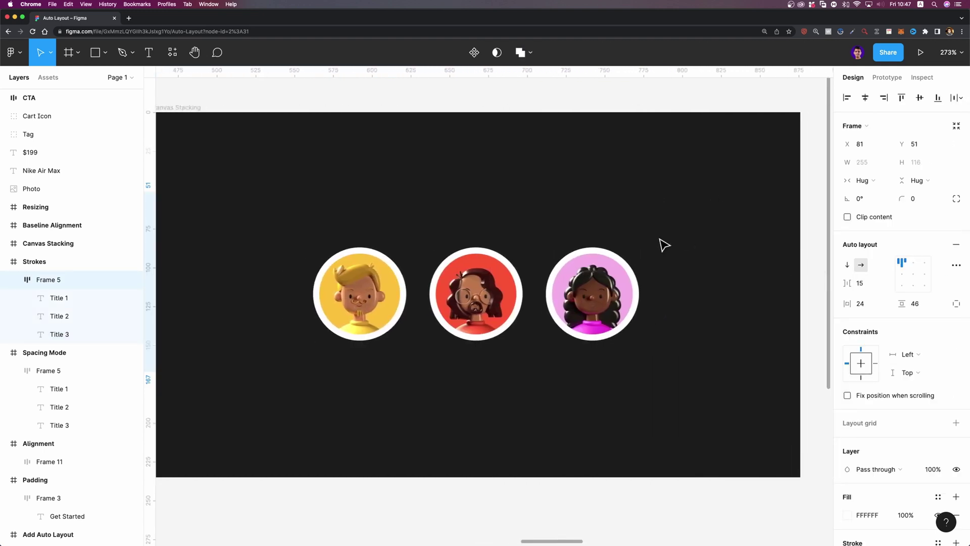
pyautogui.hscroll(-2, 662, 245)
pyautogui.click(618, 285)
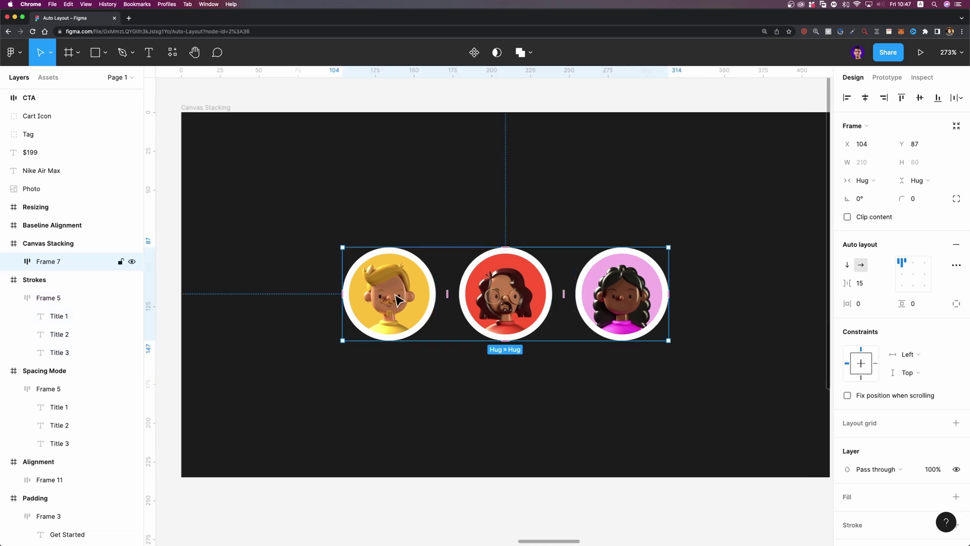
pyautogui.click(397, 277)
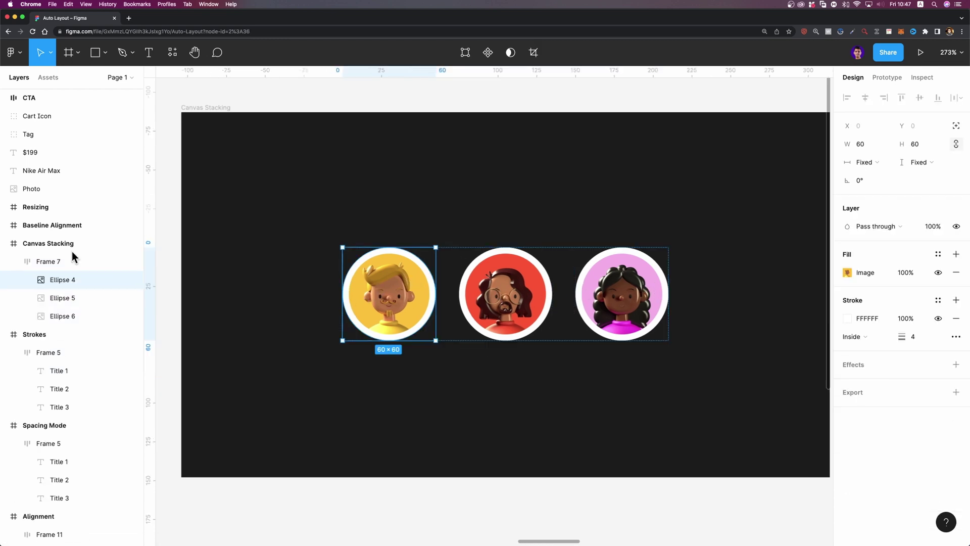
pyautogui.click(53, 263)
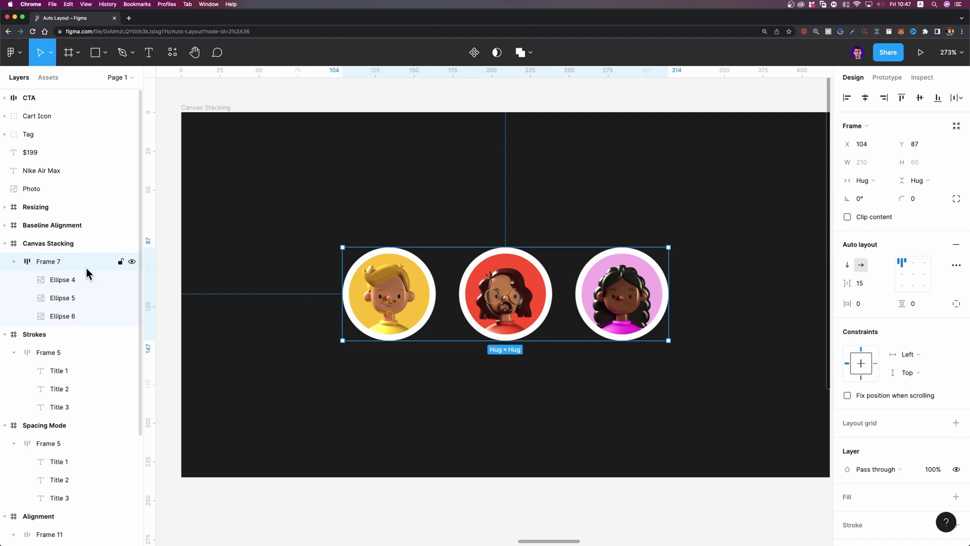
pyautogui.hscroll(2, 594, 283)
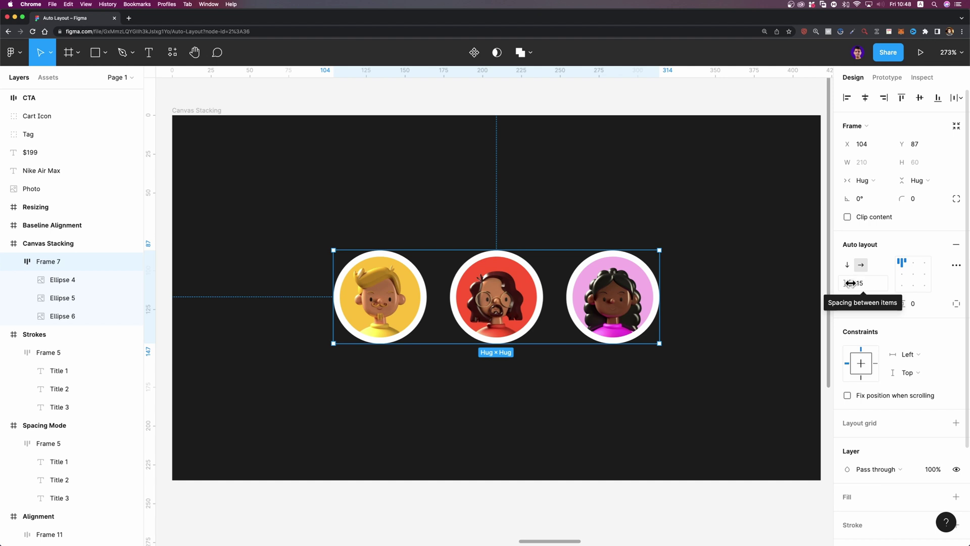
pyautogui.moveTo(850, 282); pyautogui.dragTo(811, 289)
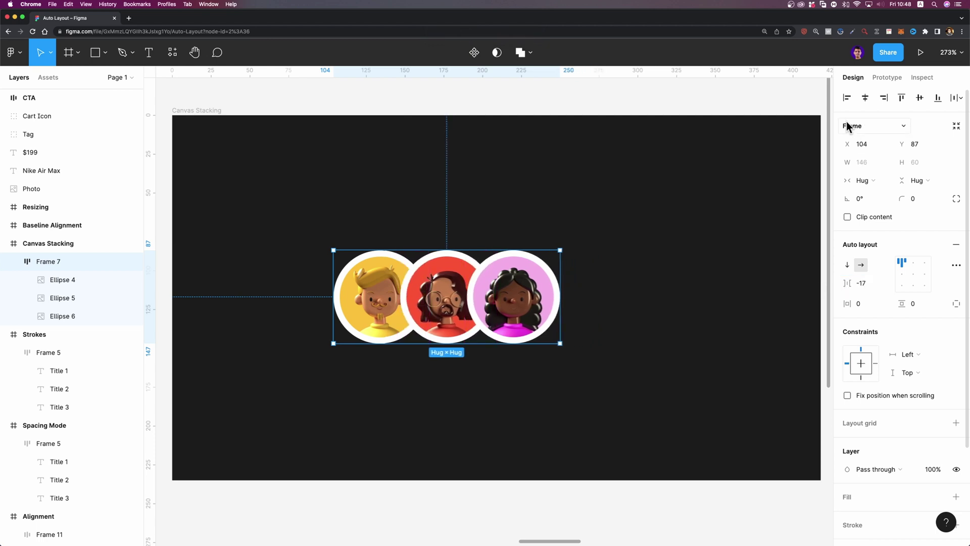
pyautogui.click(865, 98)
# Set the canvas stacking of the avatars' auto layout frame to First on top and close its advanced layout settings.
pyautogui.click(956, 266)
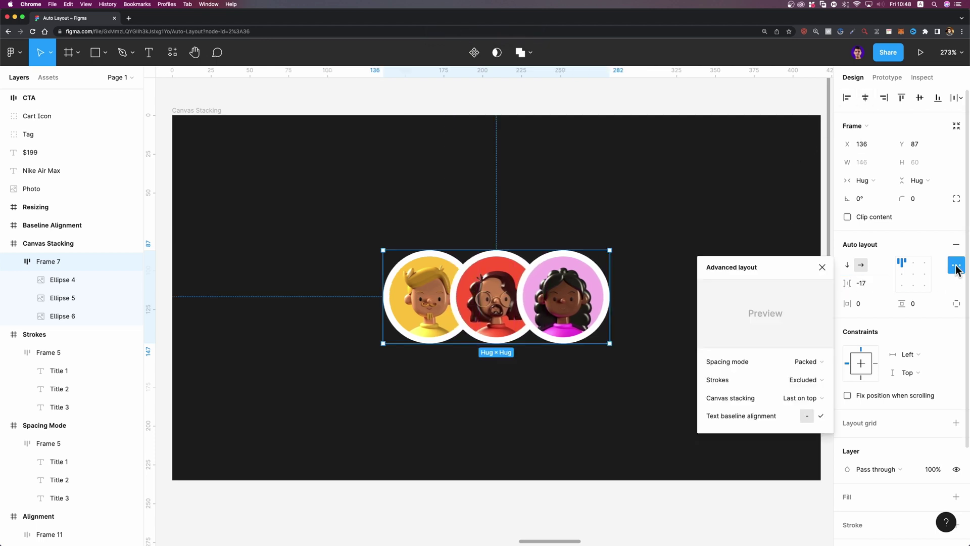
pyautogui.moveTo(739, 398)
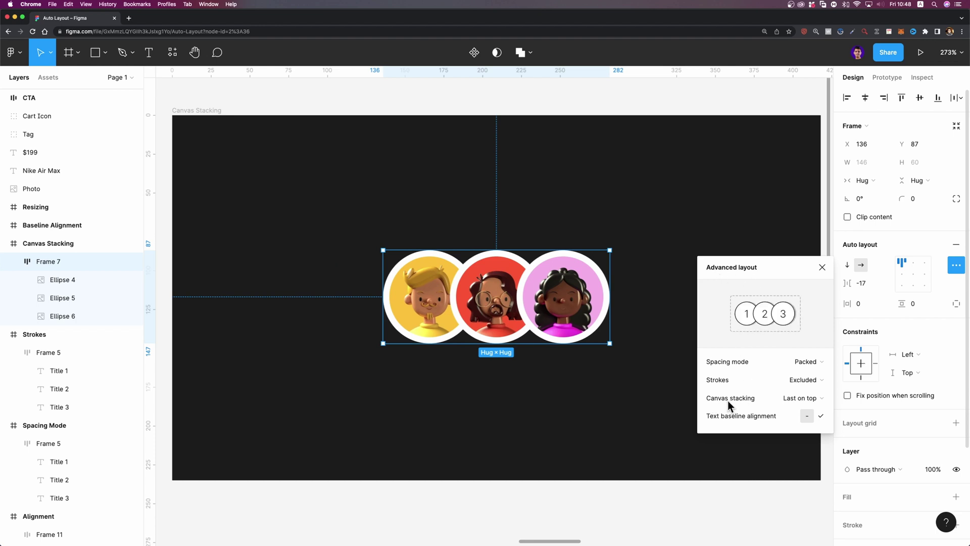
pyautogui.click(779, 400)
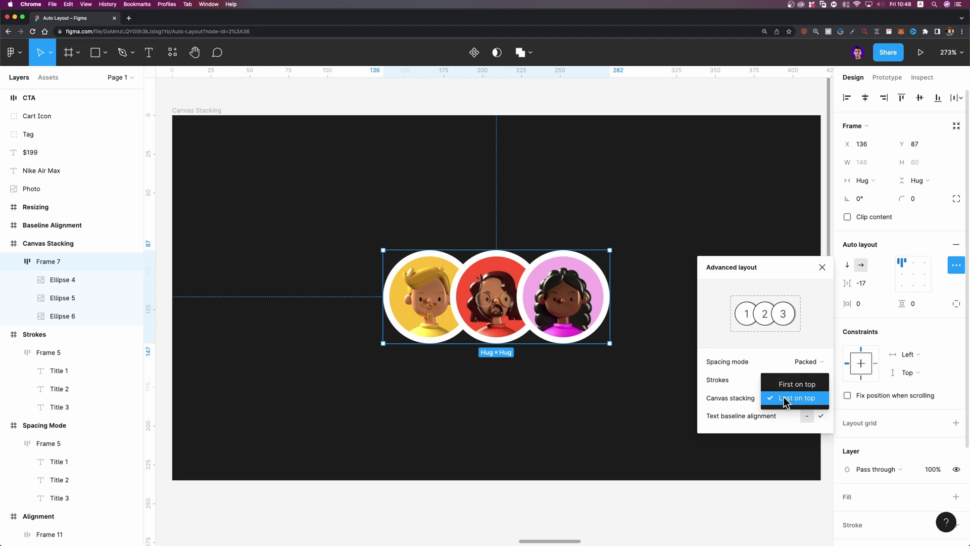
pyautogui.click(791, 384)
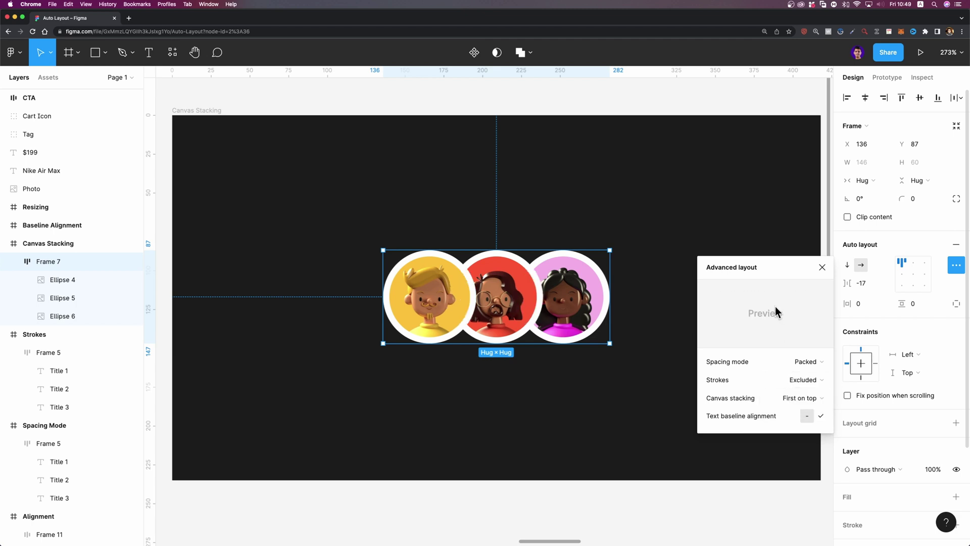
pyautogui.click(802, 400)
pyautogui.click(802, 397)
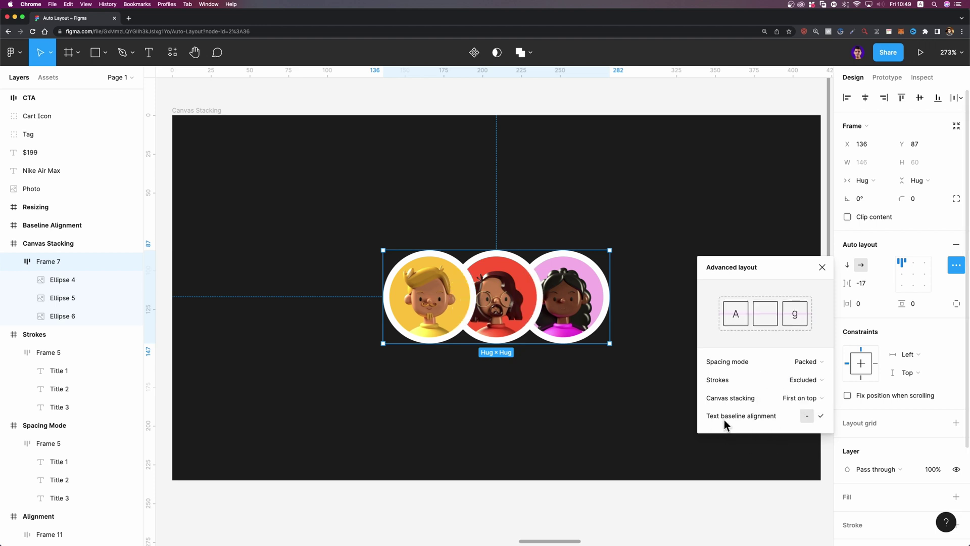
pyautogui.click(822, 267)
# Select the three titles in the Baseline Alignment frame, try aligning their vertical centers and undo that alignment.
pyautogui.hscroll(10, 769, 301)
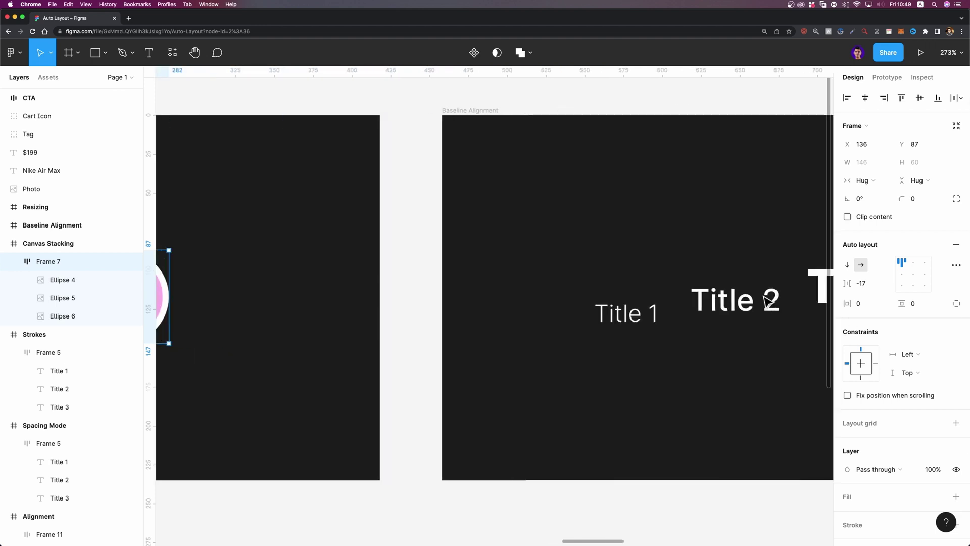
pyautogui.hscroll(10, 768, 302)
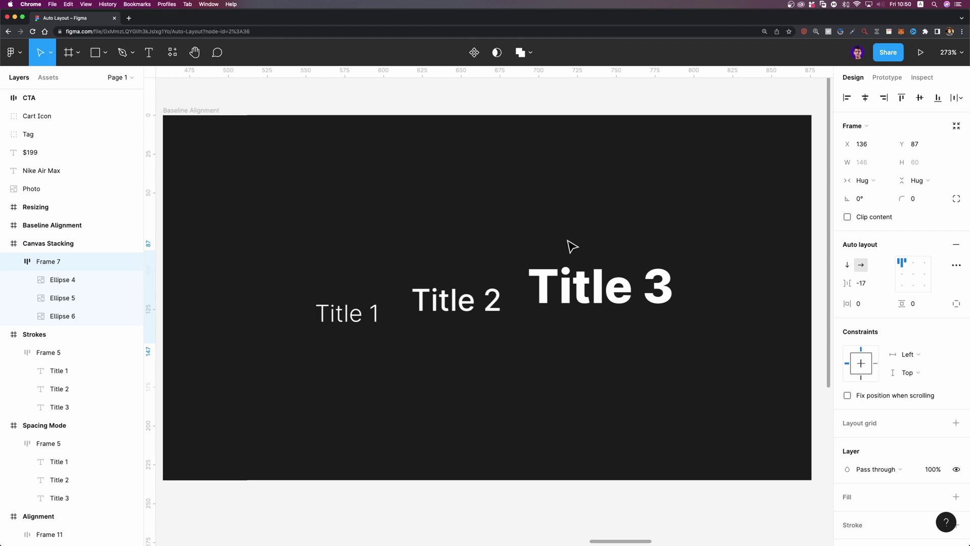
pyautogui.click(639, 225)
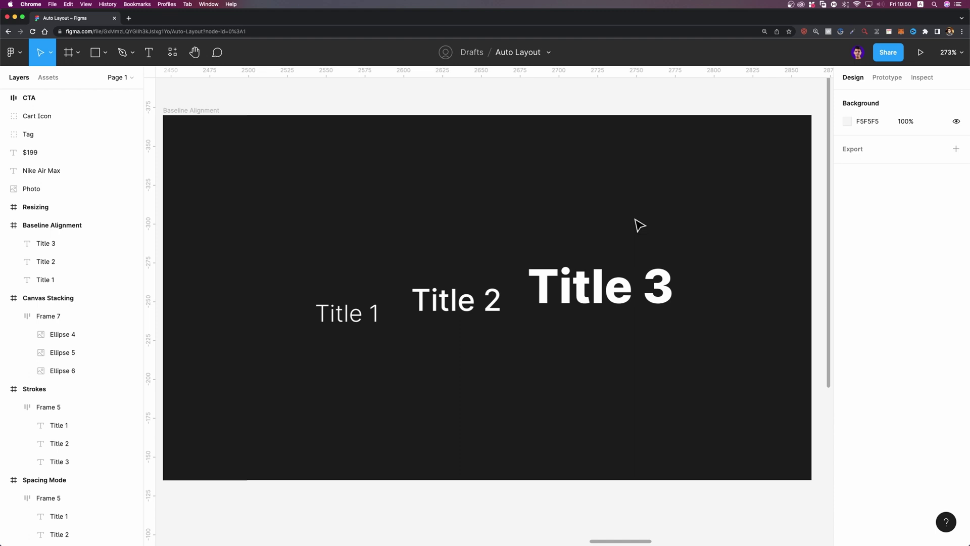
pyautogui.click(612, 284)
pyautogui.keyDown('shift'); pyautogui.click(456, 304); pyautogui.keyUp('shift')
pyautogui.keyDown('shift'); pyautogui.click(341, 313); pyautogui.keyUp('shift')
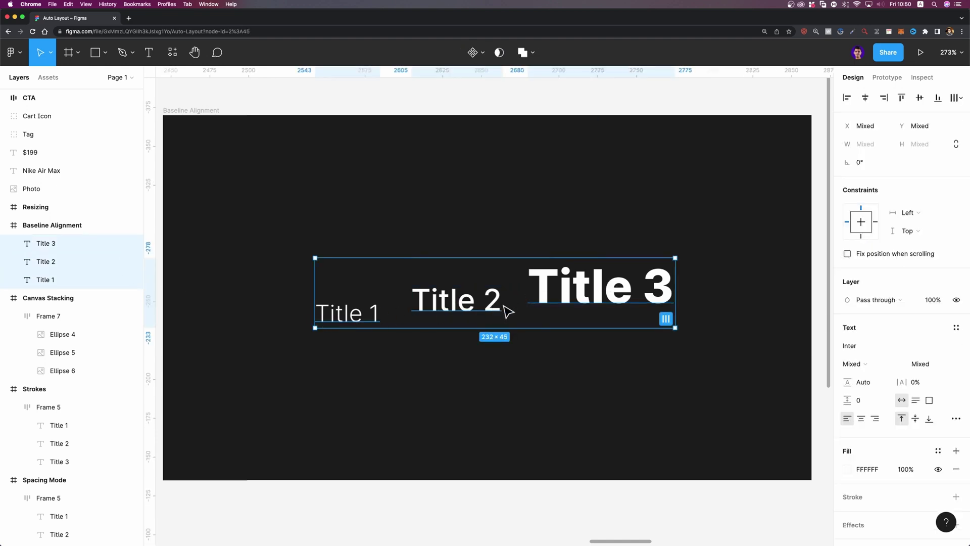
pyautogui.click(920, 99)
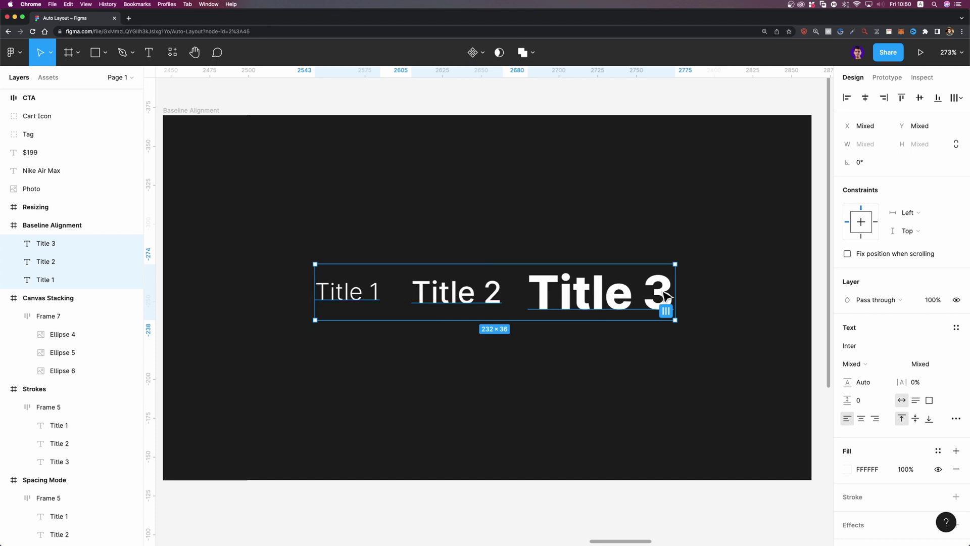
pyautogui.press('super+z')
# Add auto layout to the three titles in the Baseline Alignment frame and set its alignment to center.
pyautogui.hotkey('shift', 'a')
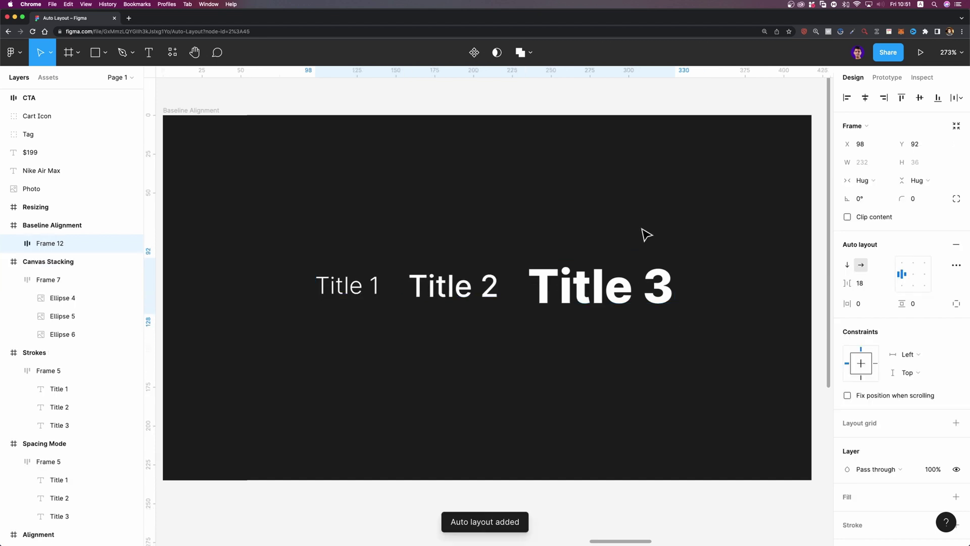
pyautogui.click(913, 274)
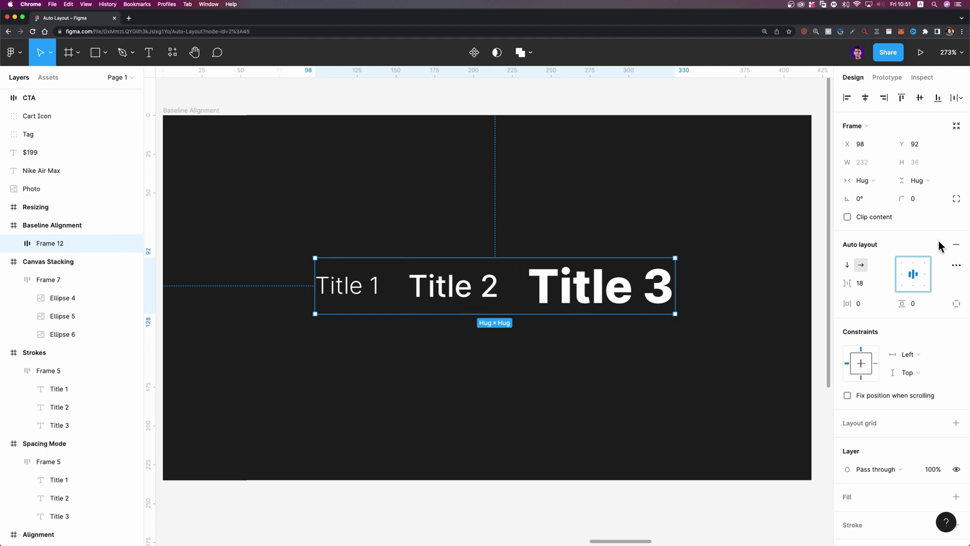
# Turn on text baseline alignment in the advanced layout settings of the titles' auto layout frame.
pyautogui.click(957, 268)
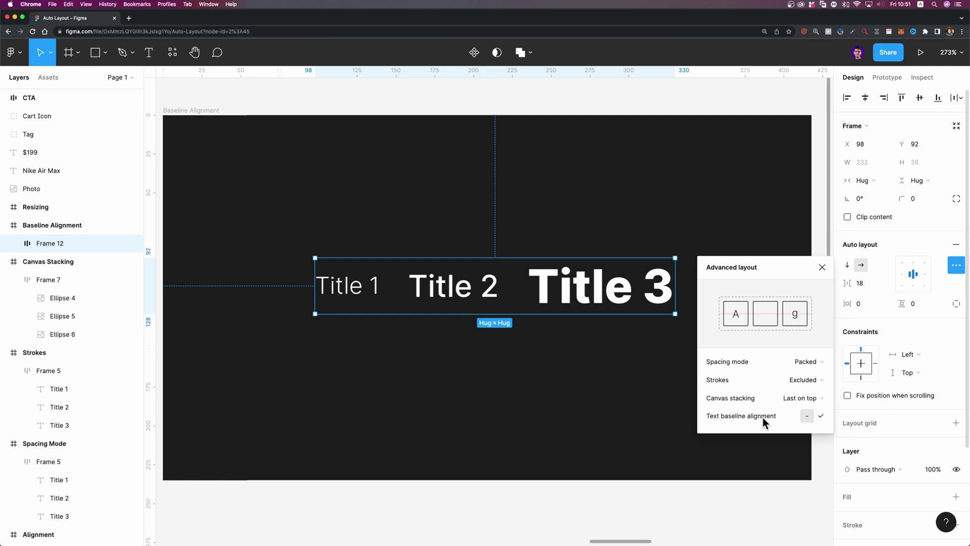
pyautogui.click(824, 414)
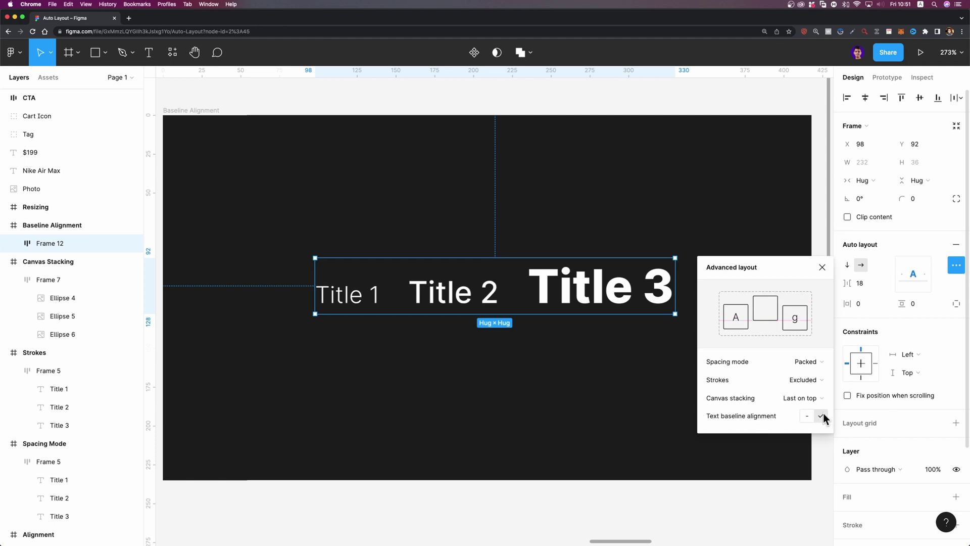
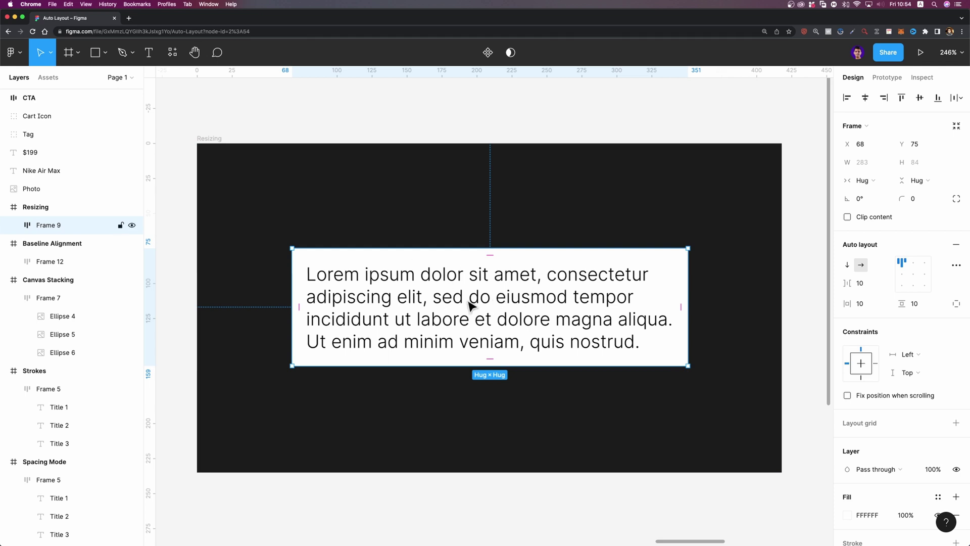
# Try narrowing the text's auto layout frame to 195, restore its hug width, and check the resizing options of the frame and its text.
pyautogui.moveTo(687, 281); pyautogui.dragTo(565, 303)
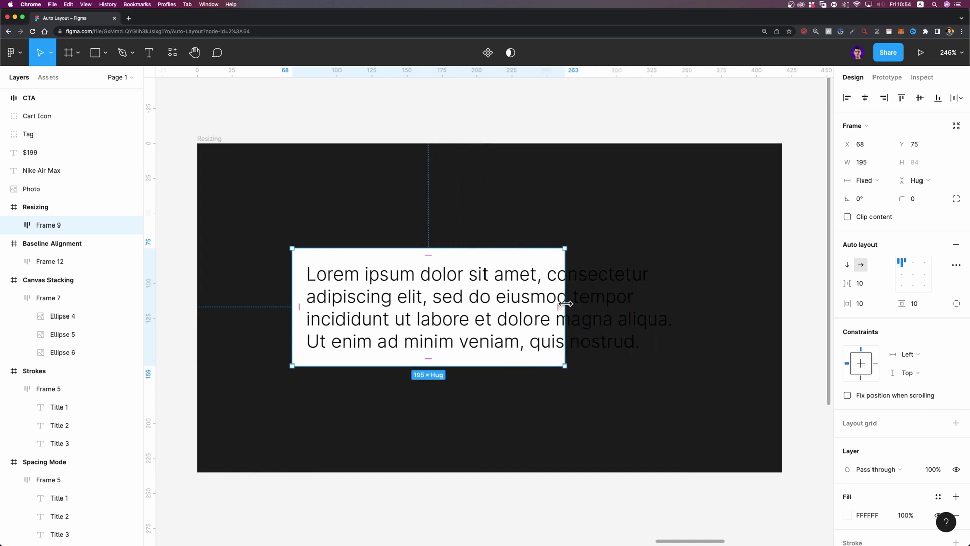
pyautogui.doubleClick(566, 303)
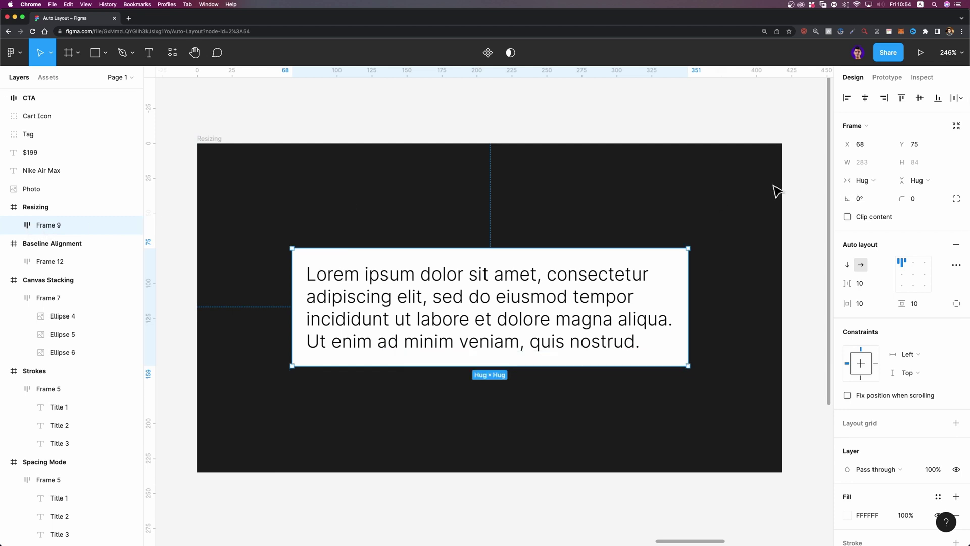
pyautogui.click(869, 181)
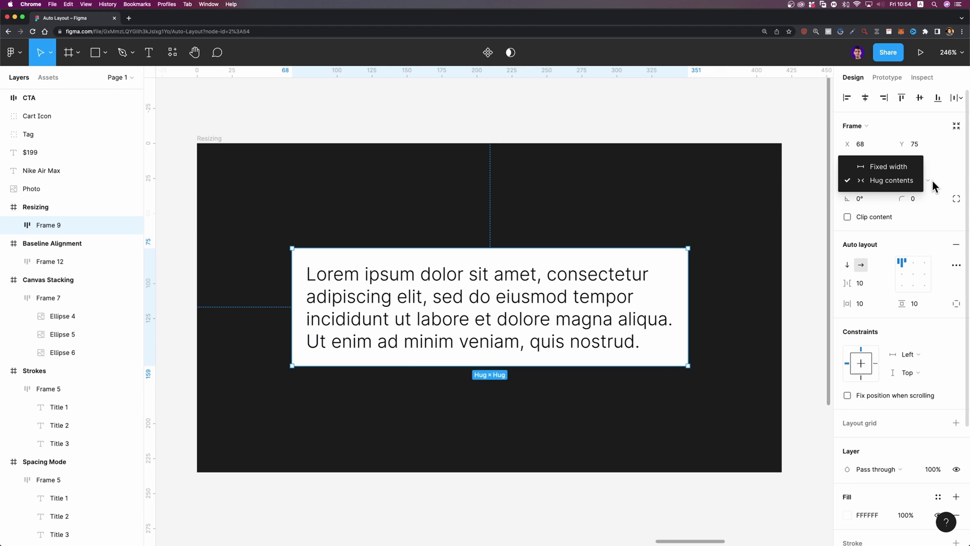
pyautogui.click(932, 185)
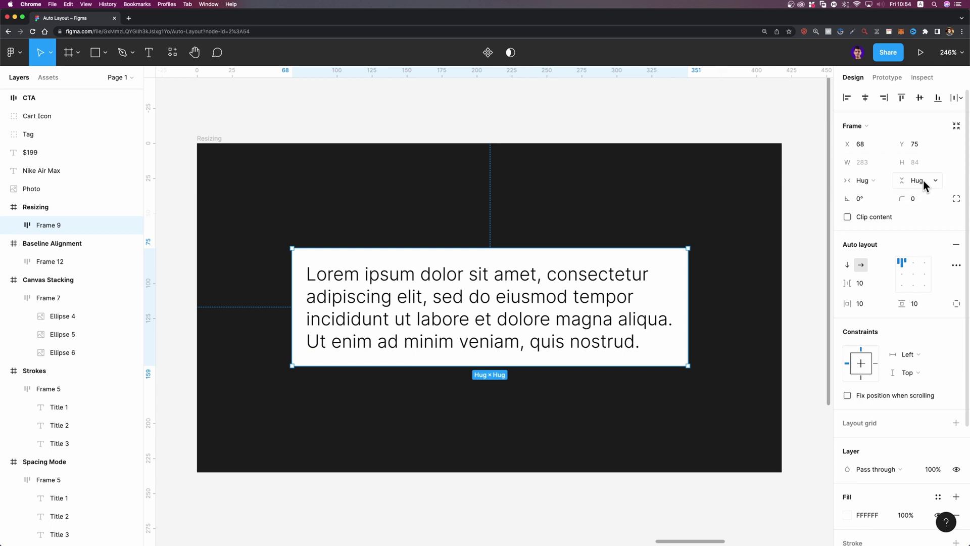
pyautogui.doubleClick(591, 291)
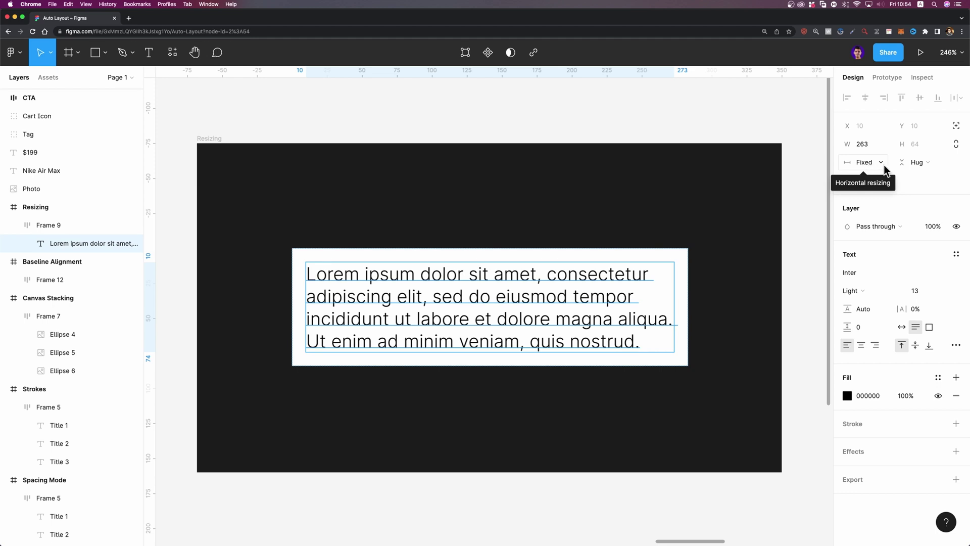
pyautogui.click(78, 228)
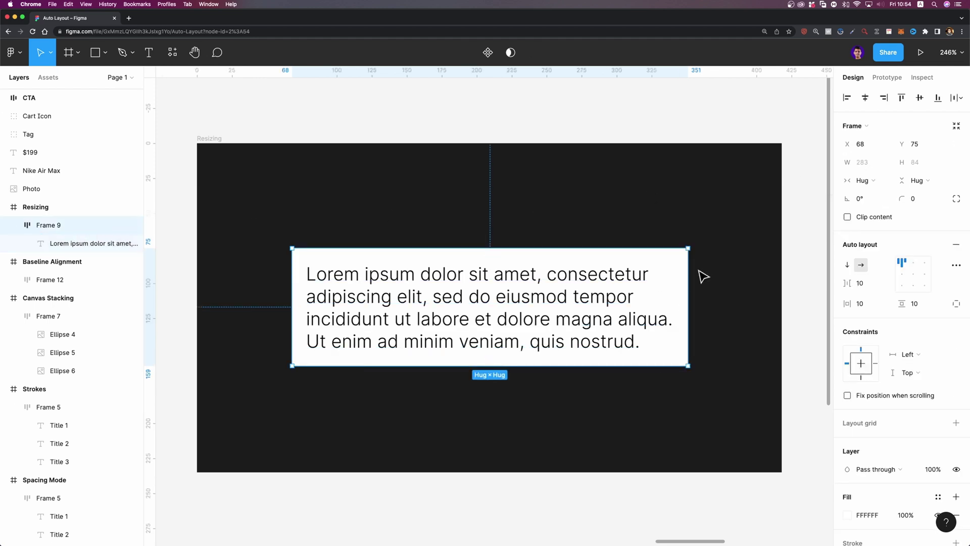
# Widen the text's auto layout frame to 285 and set the text's horizontal resizing to Fill container.
pyautogui.moveTo(688, 273)
pyautogui.mouseDown()
pyautogui.moveTo(574, 274)
pyautogui.moveTo(690, 275)
pyautogui.mouseUp()
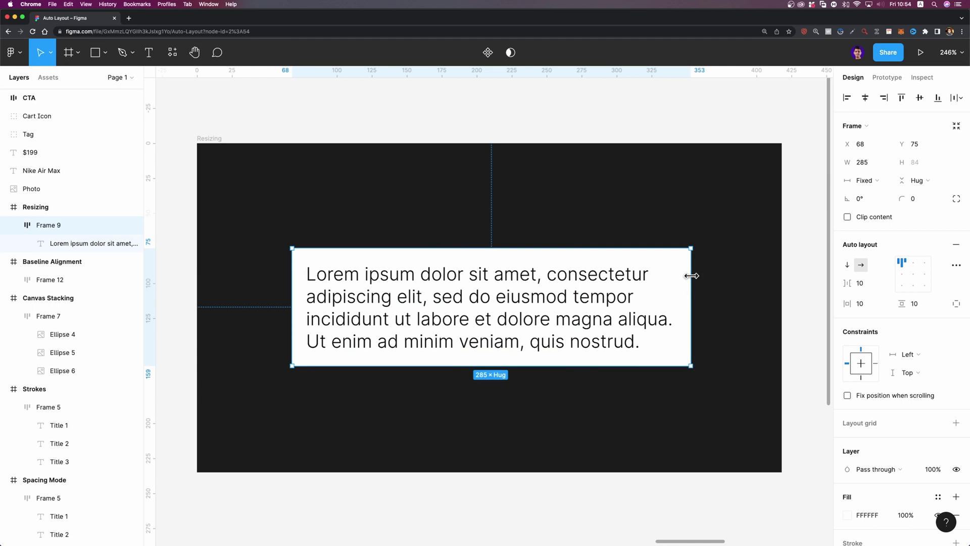
pyautogui.click(585, 304)
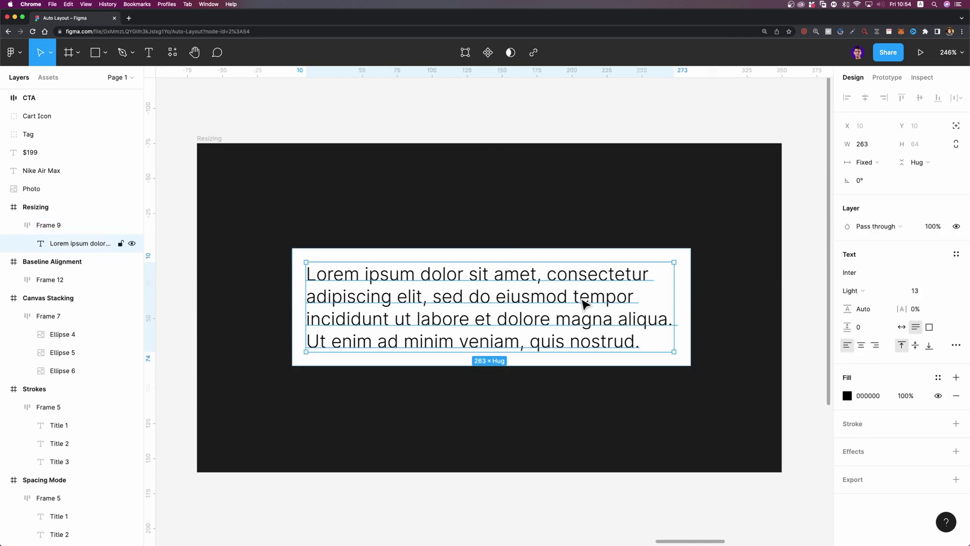
pyautogui.click(871, 162)
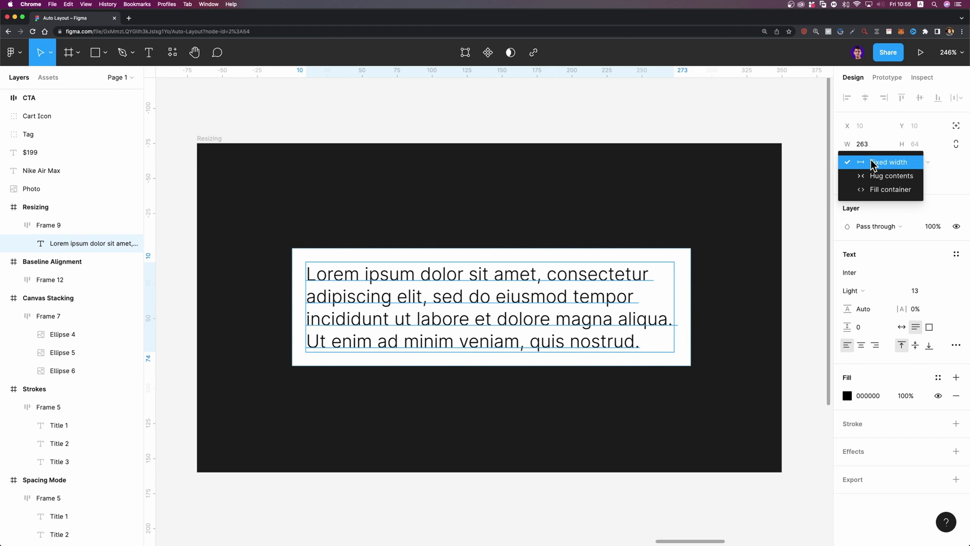
pyautogui.click(871, 191)
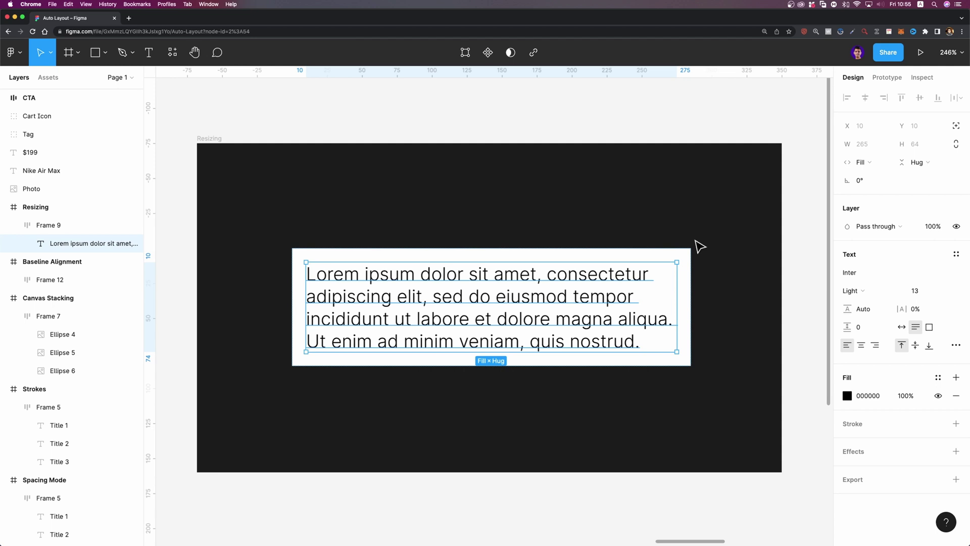
# Narrow the auto layout frame around the lorem ipsum text to a width of 282 and select the text inside it.
pyautogui.click(71, 225)
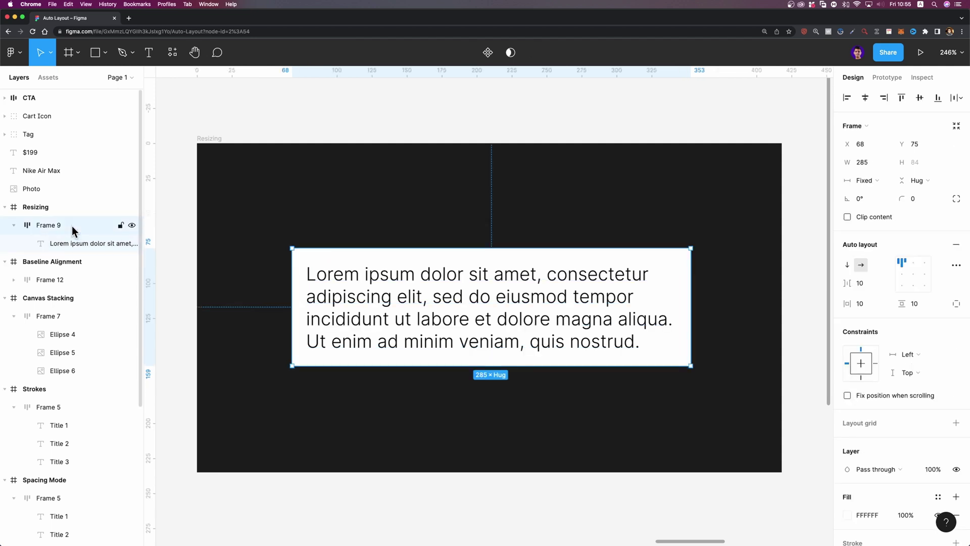
pyautogui.moveTo(690, 297)
pyautogui.mouseDown()
pyautogui.moveTo(537, 303)
pyautogui.moveTo(718, 300)
pyautogui.moveTo(688, 299)
pyautogui.mouseUp()
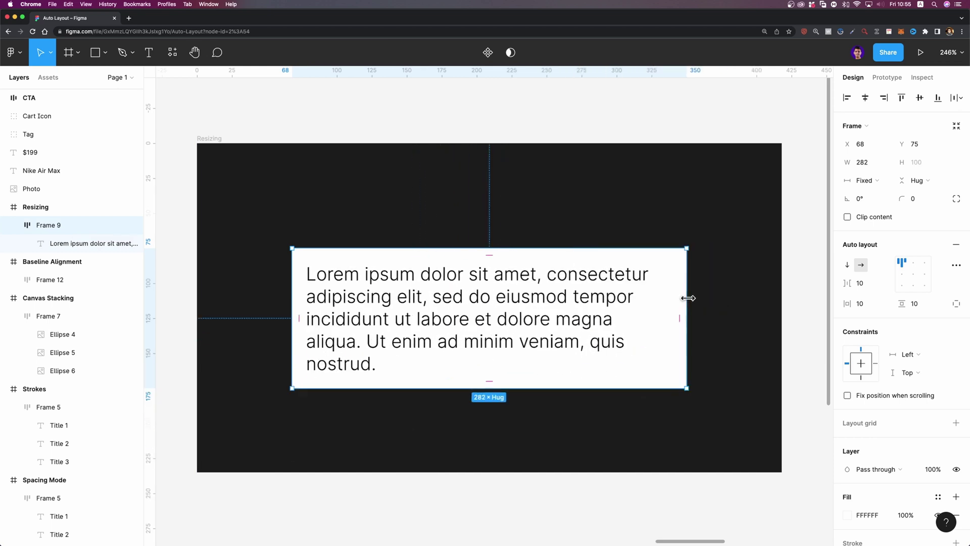
pyautogui.click(559, 299)
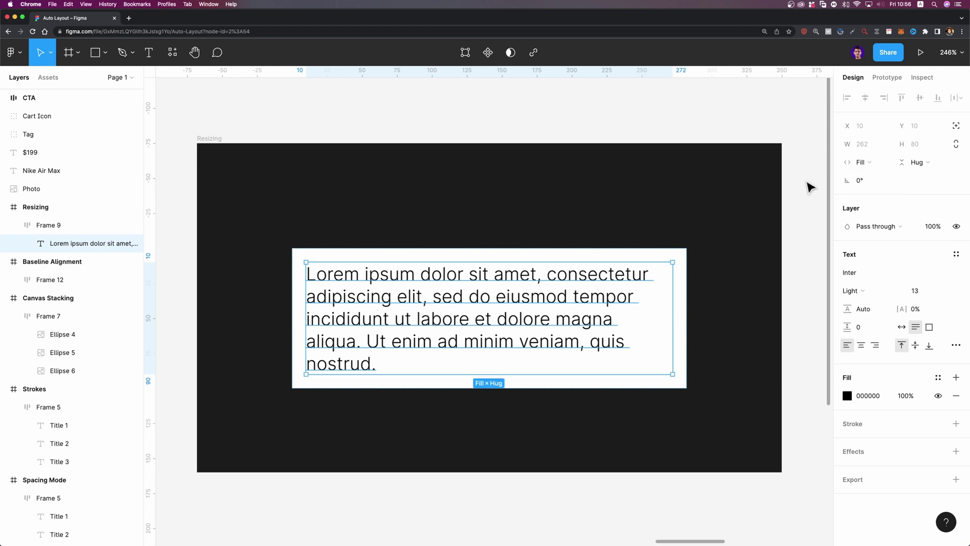
# Move the cart icon away from the product text, to the empty canvas right of the shoe photo.
pyautogui.hscroll(15, 808, 188)
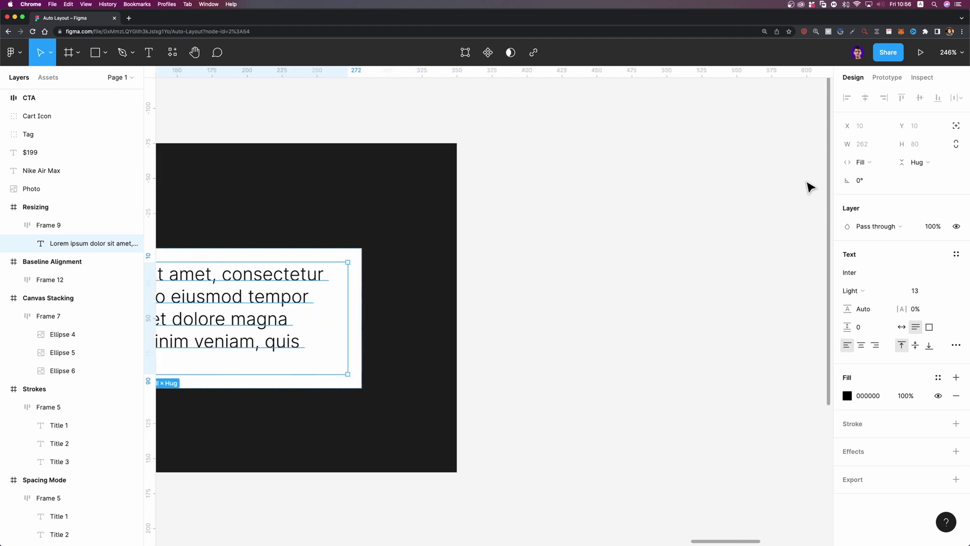
pyautogui.scroll(-5, 809, 188)
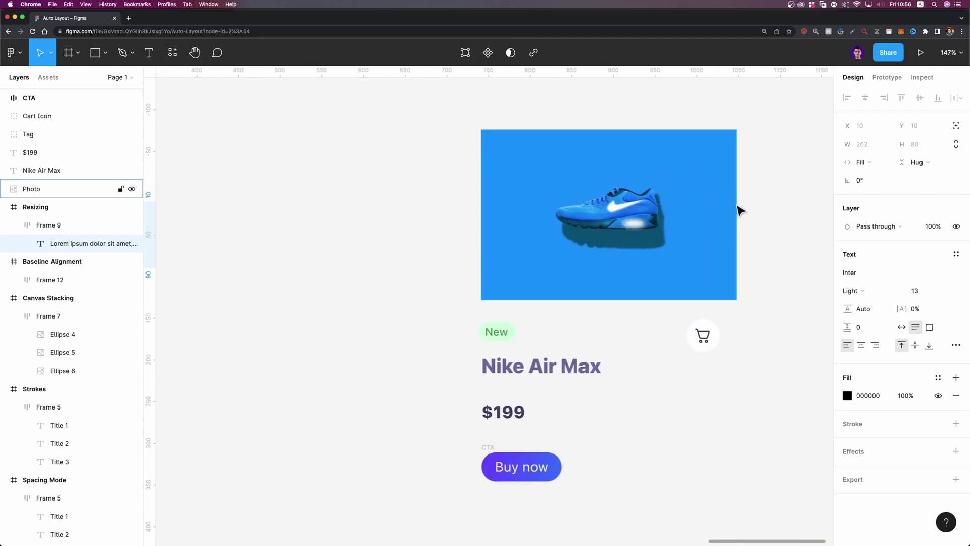
pyautogui.hscroll(3, 739, 210)
pyautogui.click(455, 192)
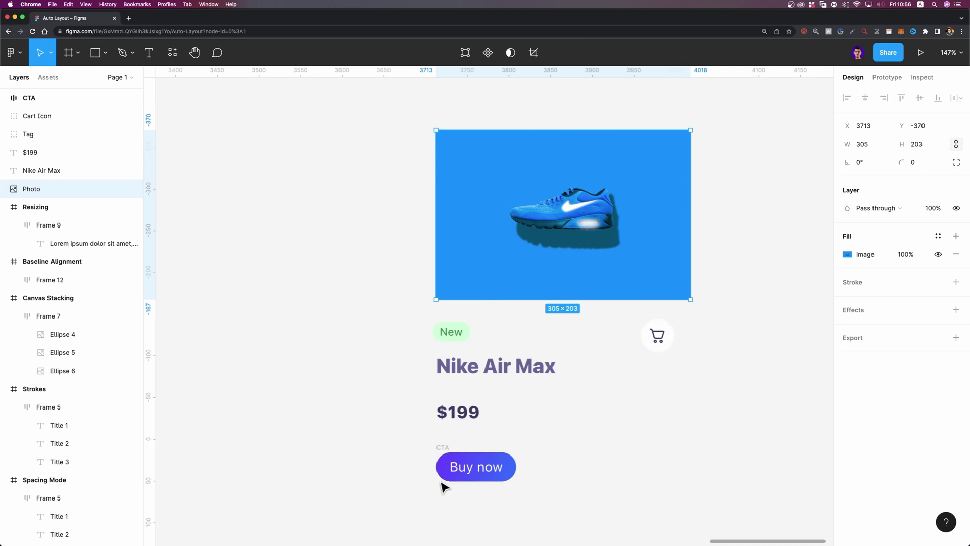
pyautogui.click(742, 294)
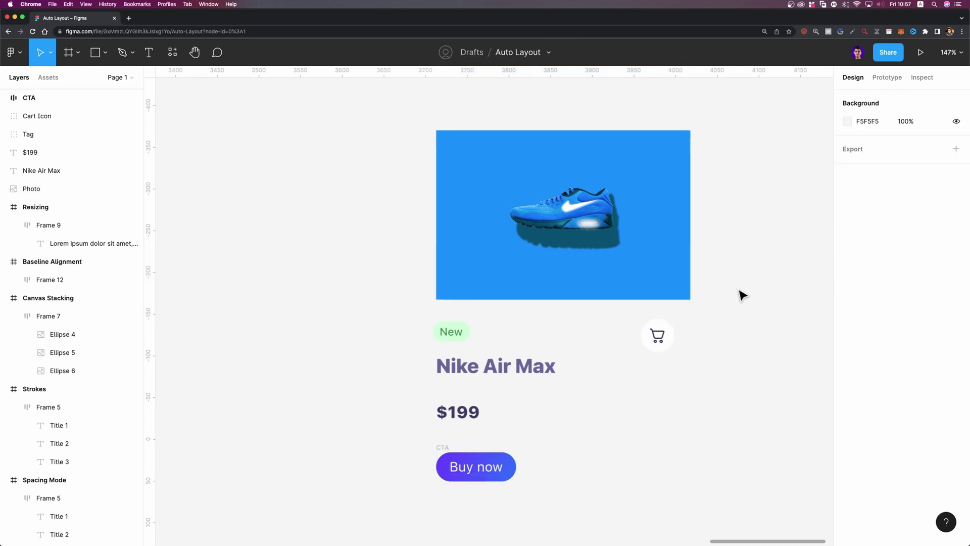
pyautogui.scroll(-2, 581, 303)
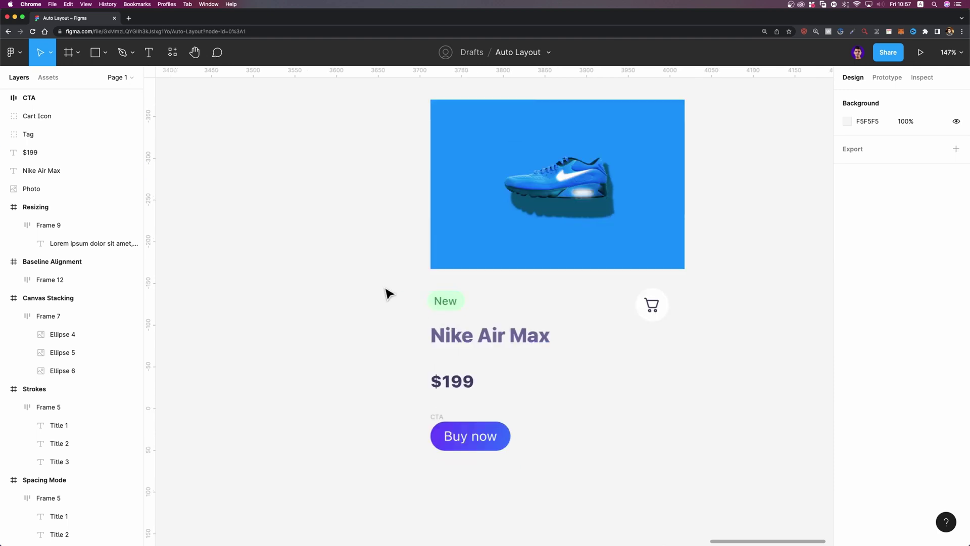
pyautogui.moveTo(387, 290); pyautogui.dragTo(596, 457)
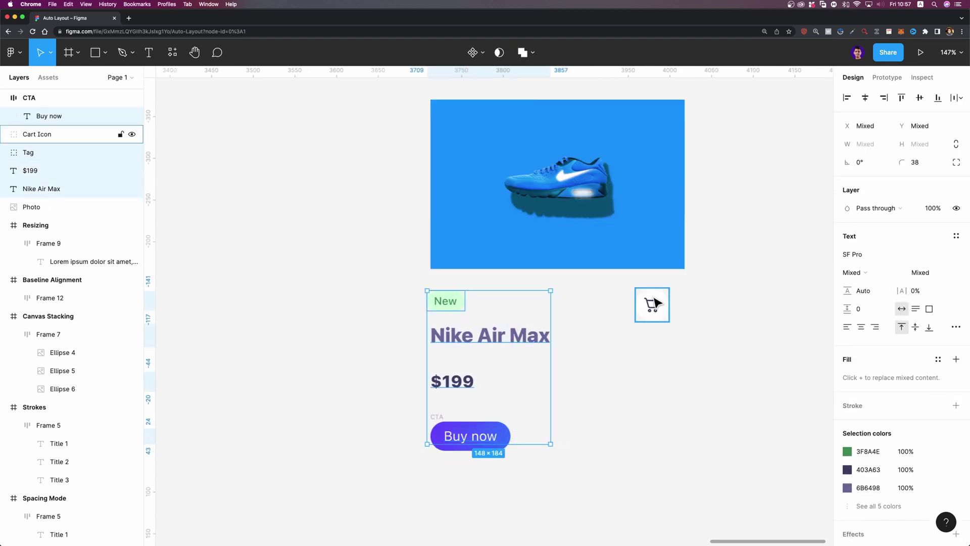
pyautogui.click(649, 307)
pyautogui.moveTo(650, 307); pyautogui.dragTo(773, 221)
# Add auto layout to the New tag, product name, price and Buy now button, and give their frame an FFFFFF fill.
pyautogui.moveTo(385, 298); pyautogui.dragTo(758, 467)
pyautogui.hotkey('shift', 'a')
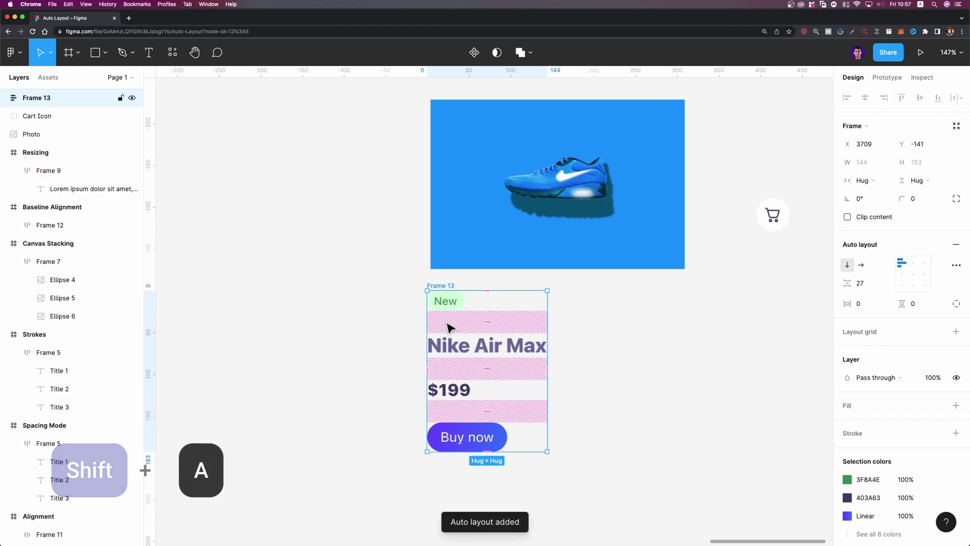
pyautogui.scroll(-3, 879, 374)
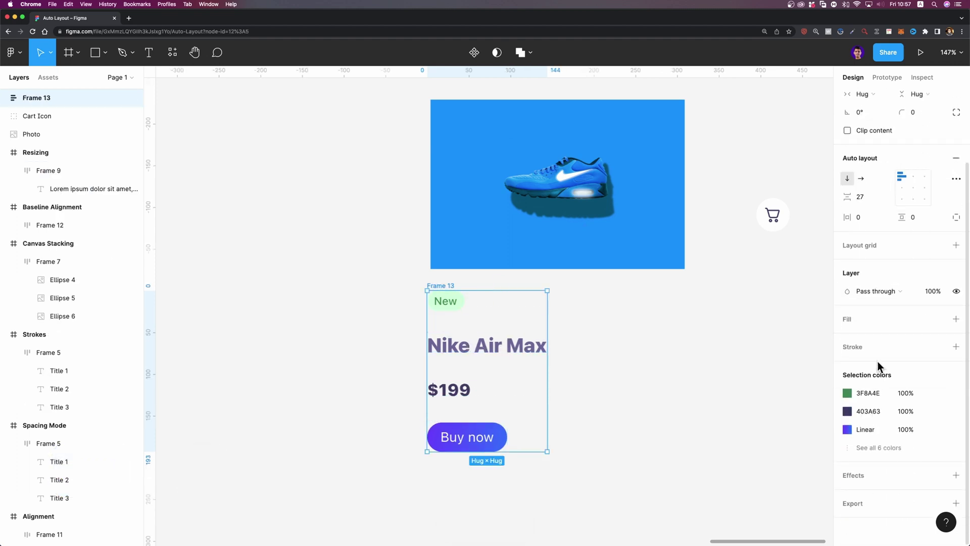
pyautogui.click(955, 319)
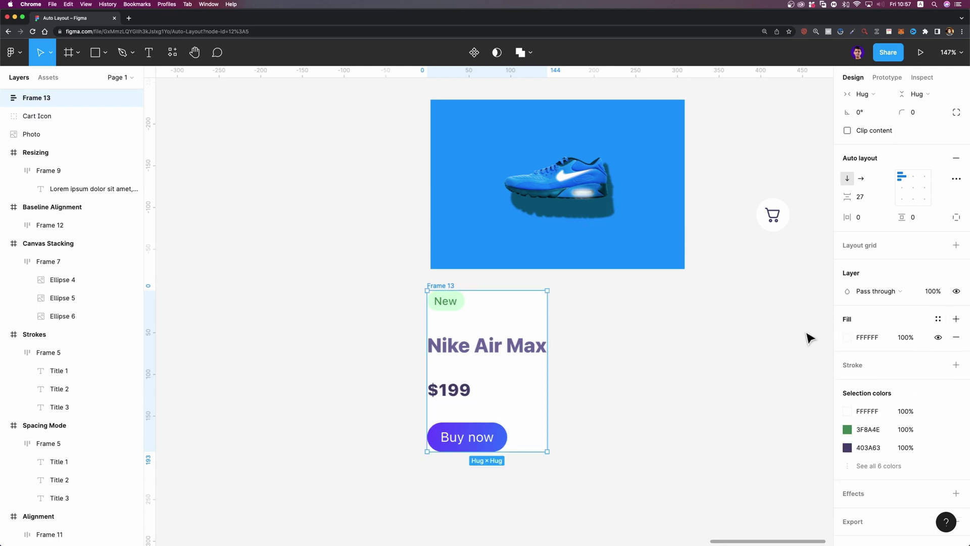
pyautogui.click(652, 348)
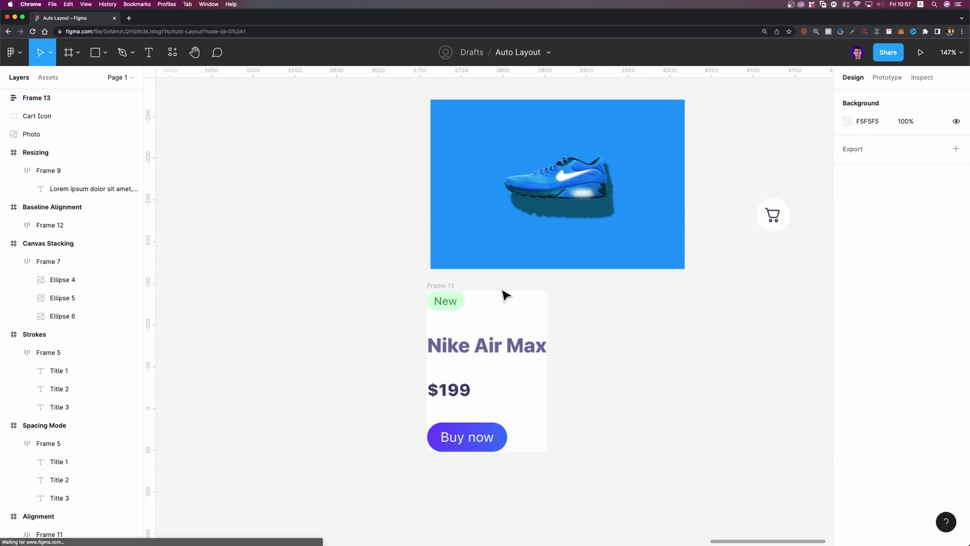
# Combine the shoe photo and the product text frame in a vertical auto layout with top-left alignment.
pyautogui.click(435, 294)
pyautogui.keyDown('shift'); pyautogui.click(511, 153); pyautogui.keyUp('shift')
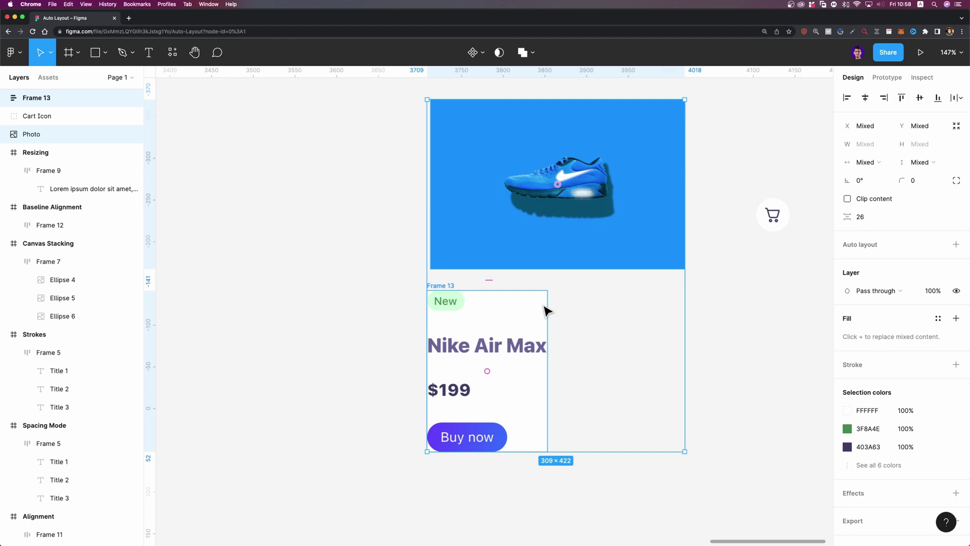
pyautogui.hotkey('shift', 'a')
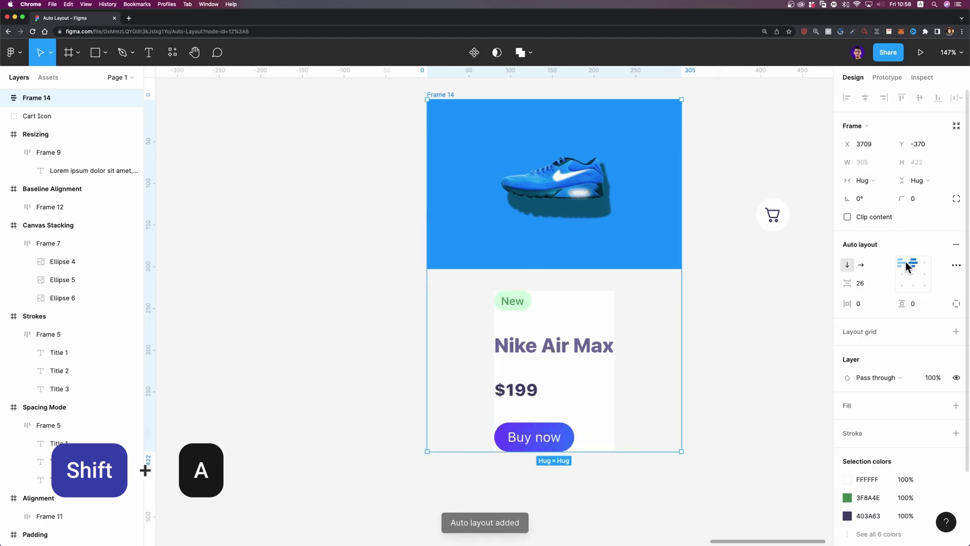
pyautogui.click(898, 263)
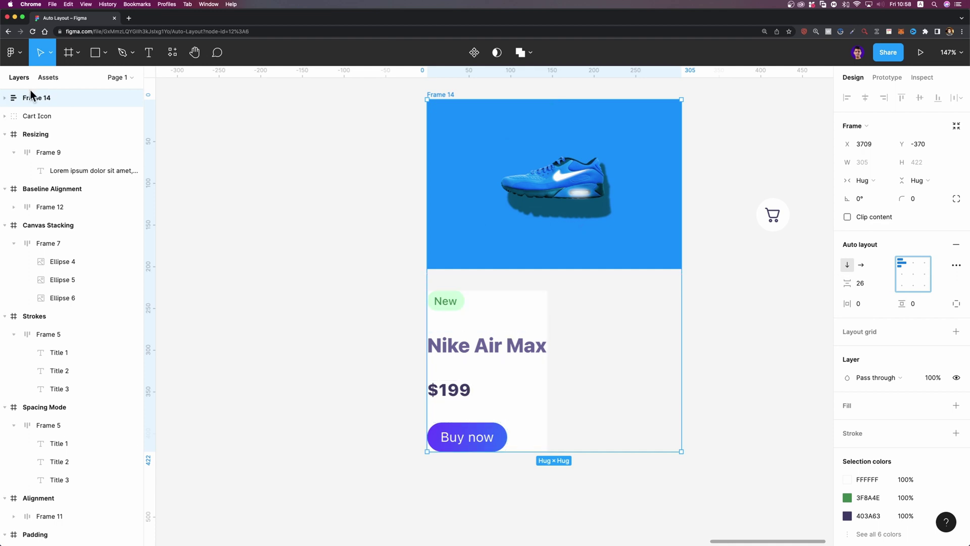
# Rename the outer auto layout frame as Card and the product text frame inside it as Content.
pyautogui.click(4, 98)
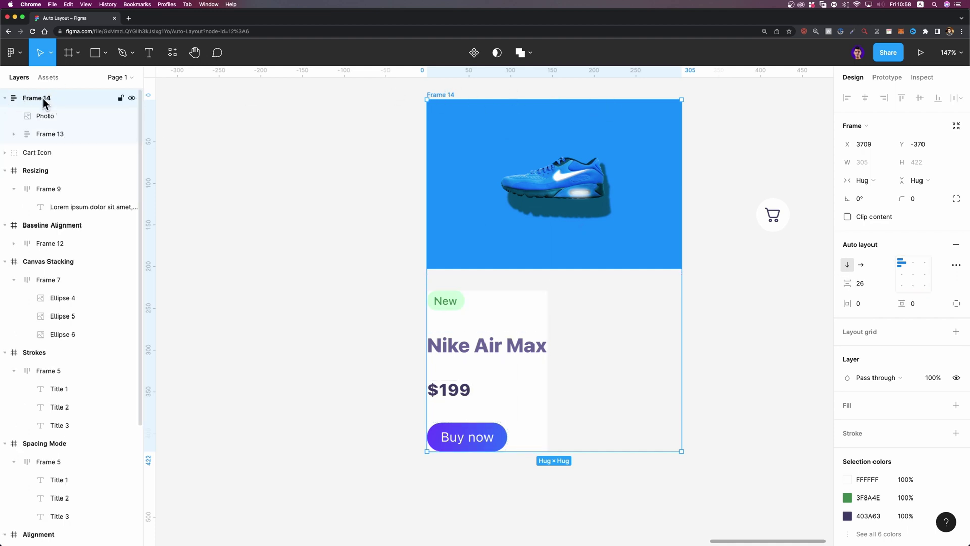
pyautogui.write('Card')
pyautogui.press('Return')
pyautogui.click(70, 118)
pyautogui.click(55, 134)
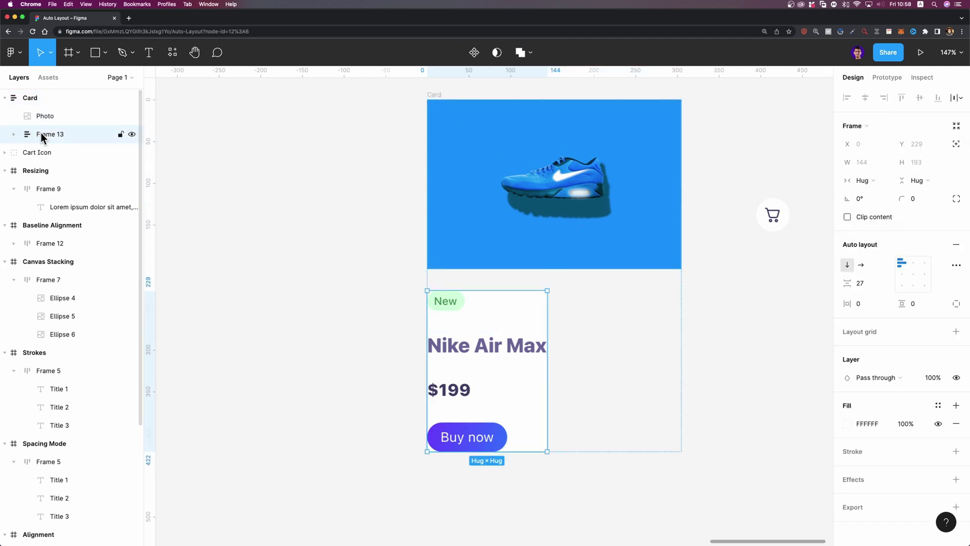
pyautogui.doubleClick(57, 134)
pyautogui.write('Co')
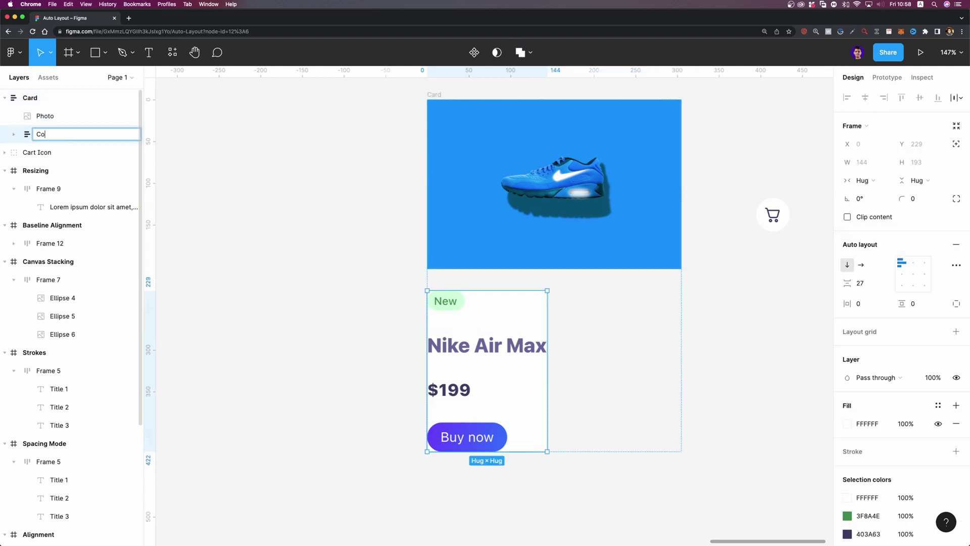
pyautogui.write('ntent')
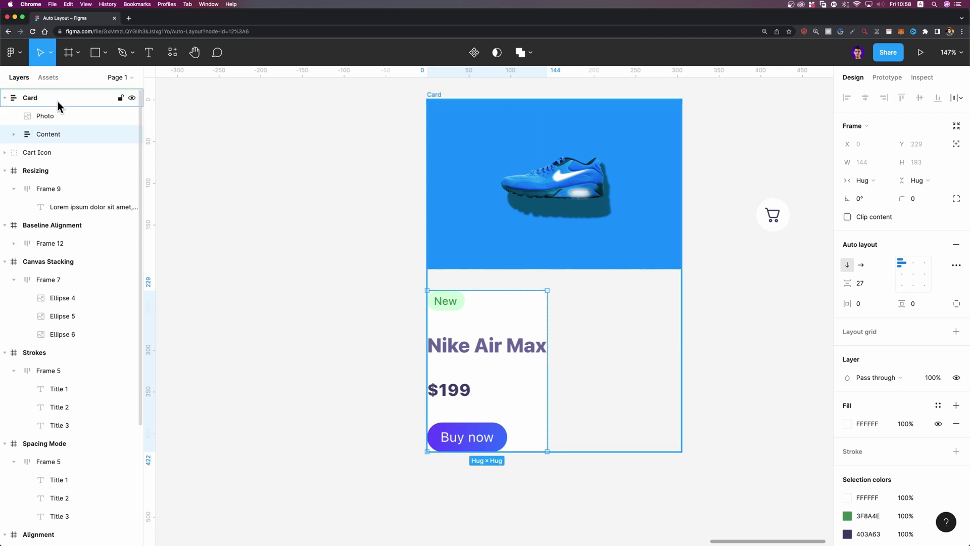
# Set the spacing between items in the Card frame to 0.
pyautogui.click(55, 98)
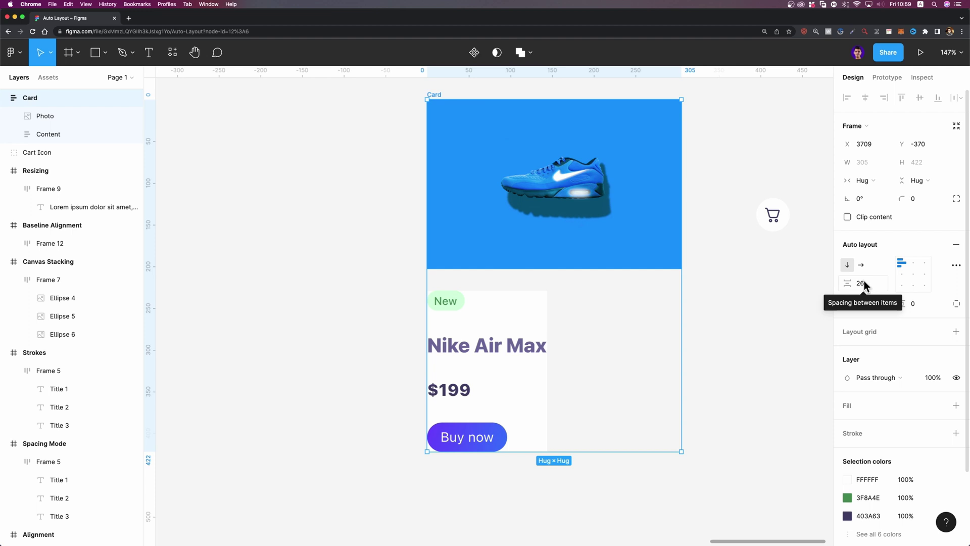
pyautogui.moveTo(552, 278)
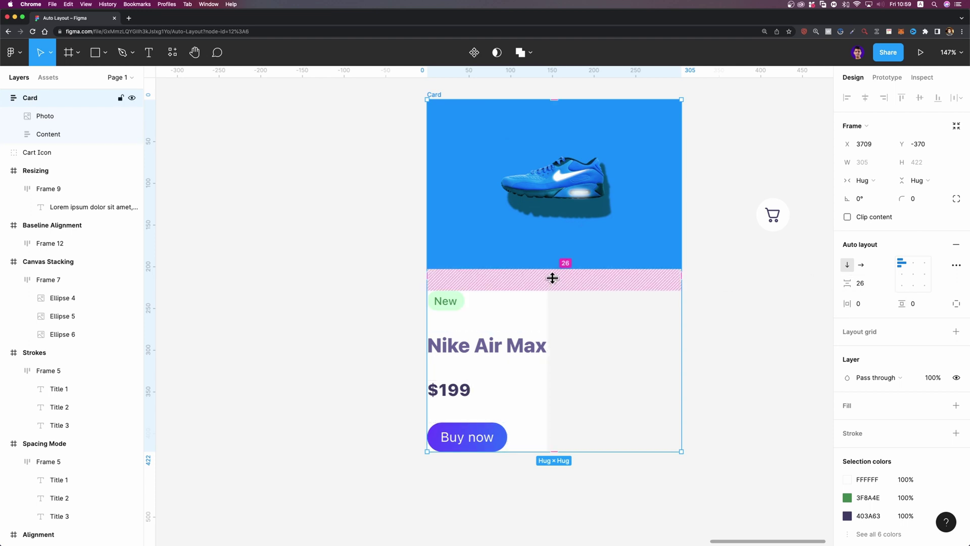
pyautogui.click(868, 283)
pyautogui.write('0')
pyautogui.press('Return')
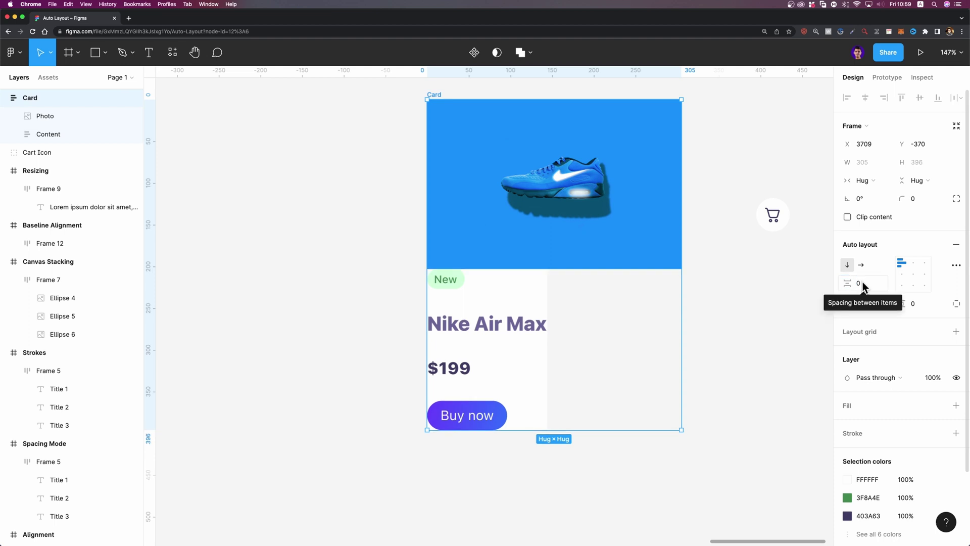
# Set the Content frame's horizontal resizing to Fill container so it spans the width of the Card.
pyautogui.click(515, 277)
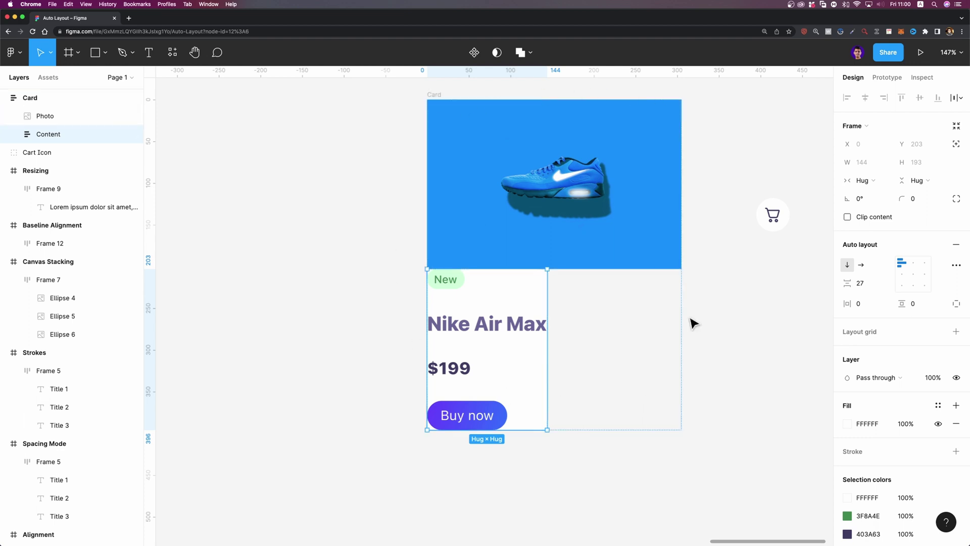
pyautogui.click(877, 182)
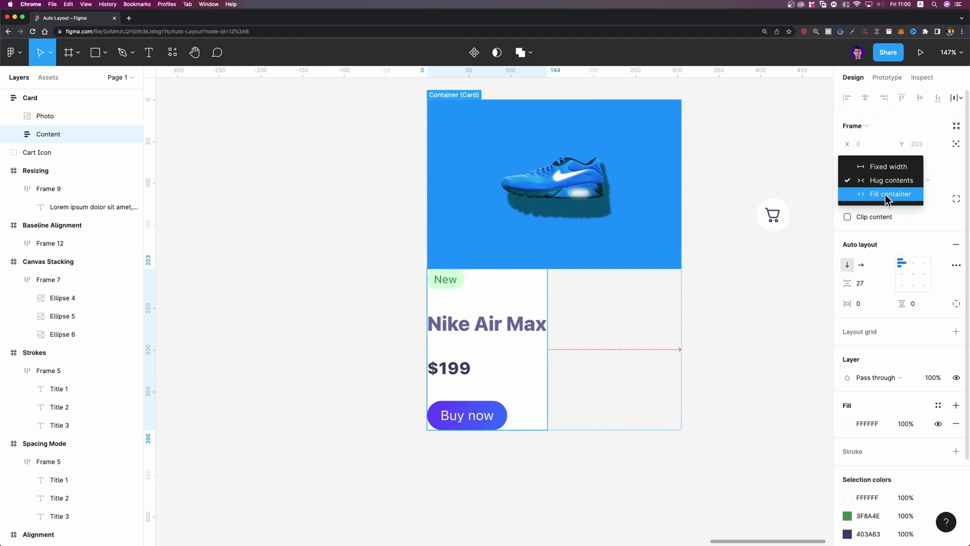
pyautogui.click(887, 198)
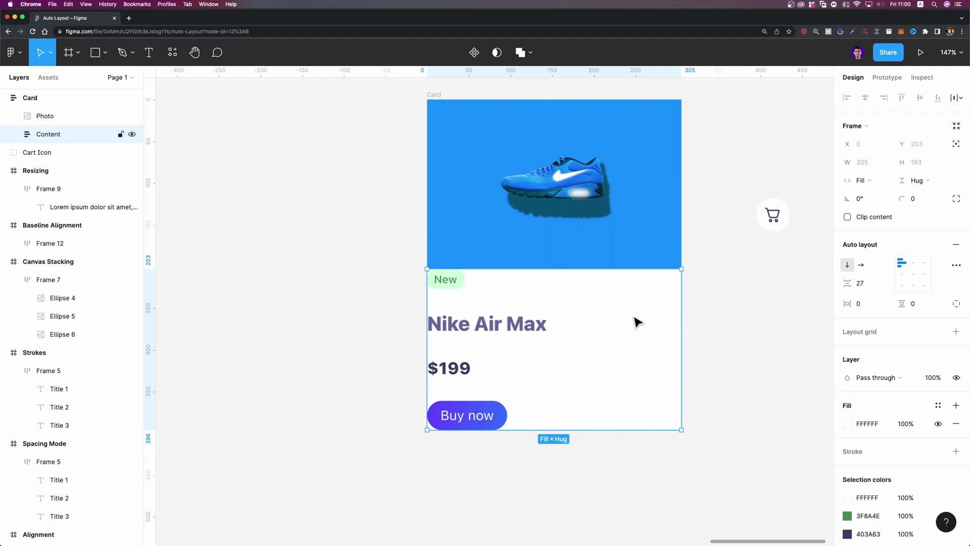
# Give the Card frame a corner radius of 8 and clip its content.
pyautogui.moveTo(656, 301)
pyautogui.click(433, 94)
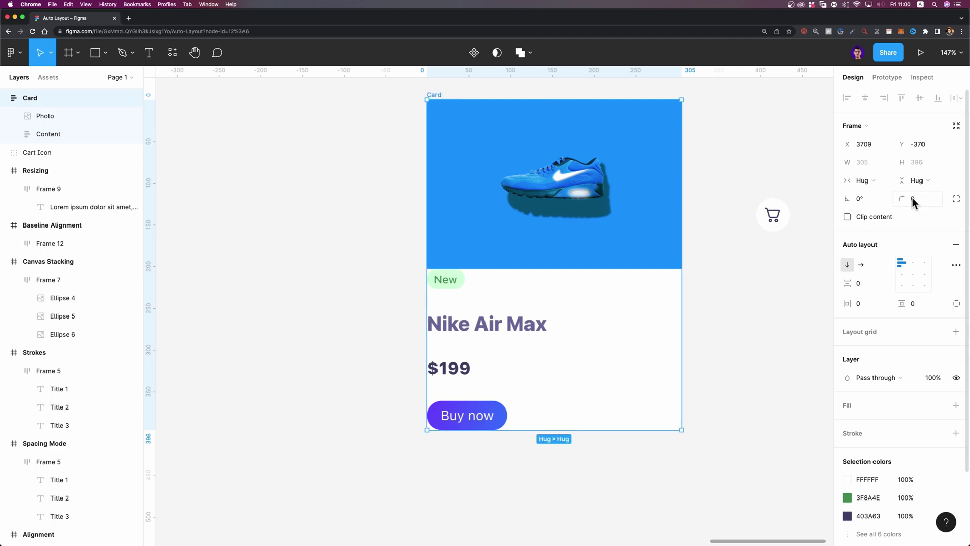
pyautogui.moveTo(912, 198)
pyautogui.mouseDown()
pyautogui.moveTo(935, 186)
pyautogui.moveTo(891, 208)
pyautogui.moveTo(927, 202)
pyautogui.mouseUp()
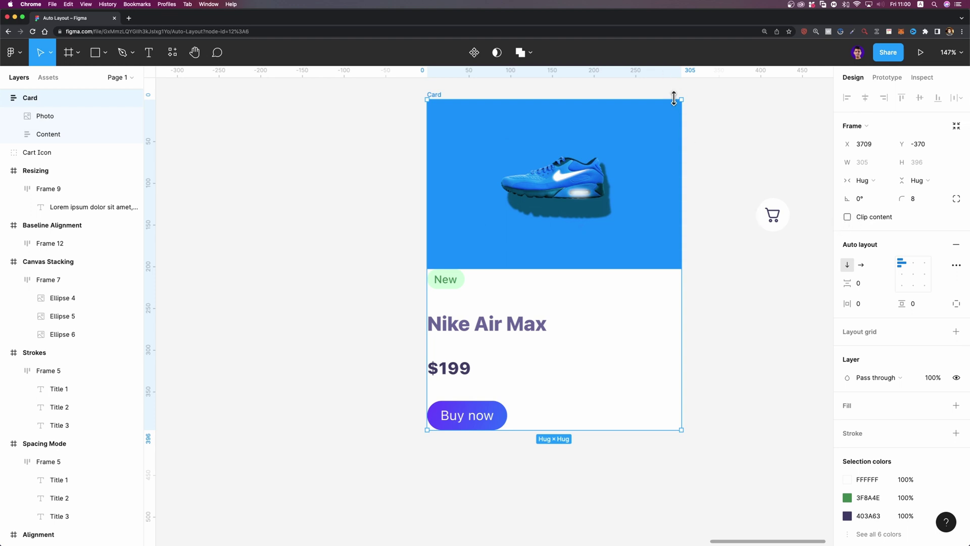
pyautogui.click(847, 217)
pyautogui.click(727, 292)
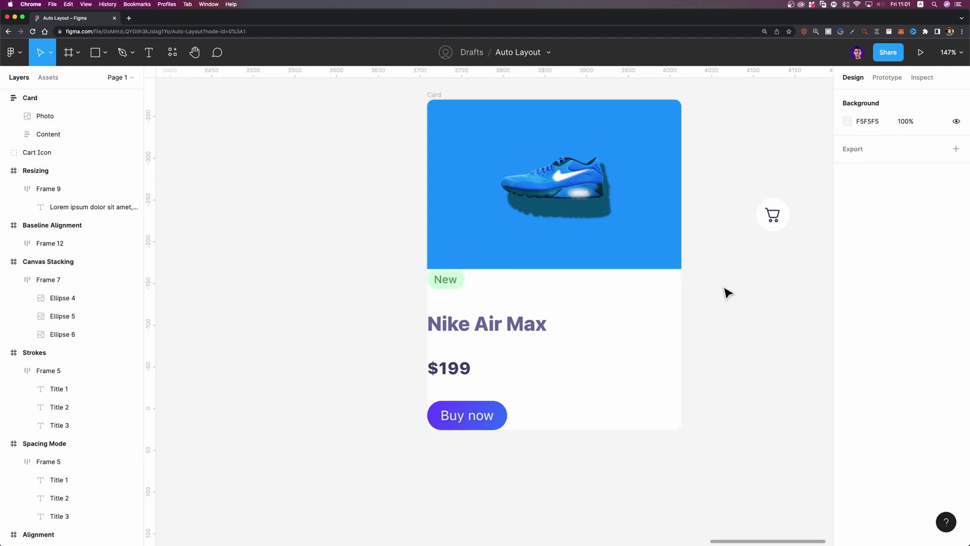
# Combine the $199 price and the Buy now button in a horizontal auto layout.
pyautogui.doubleClick(469, 429)
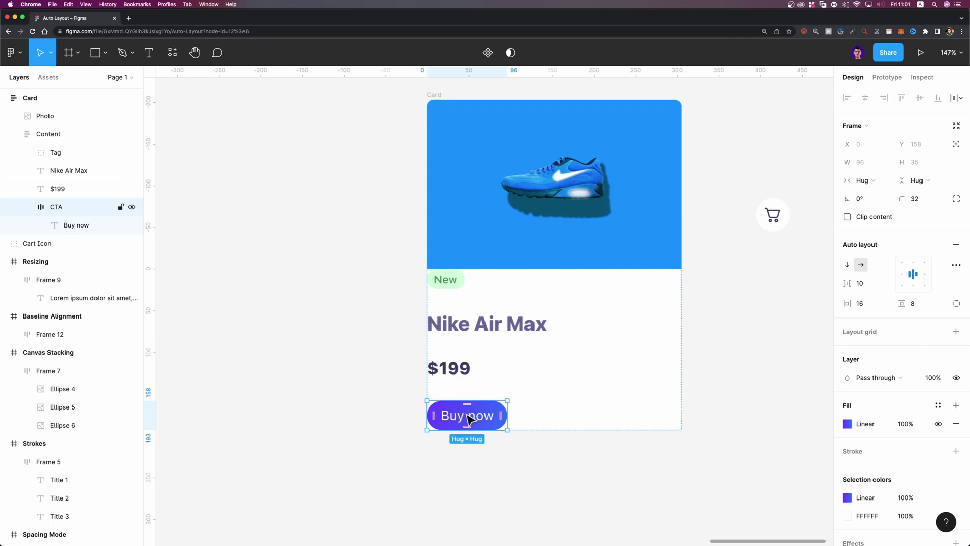
pyautogui.keyDown('shift'); pyautogui.click(460, 376); pyautogui.keyUp('shift')
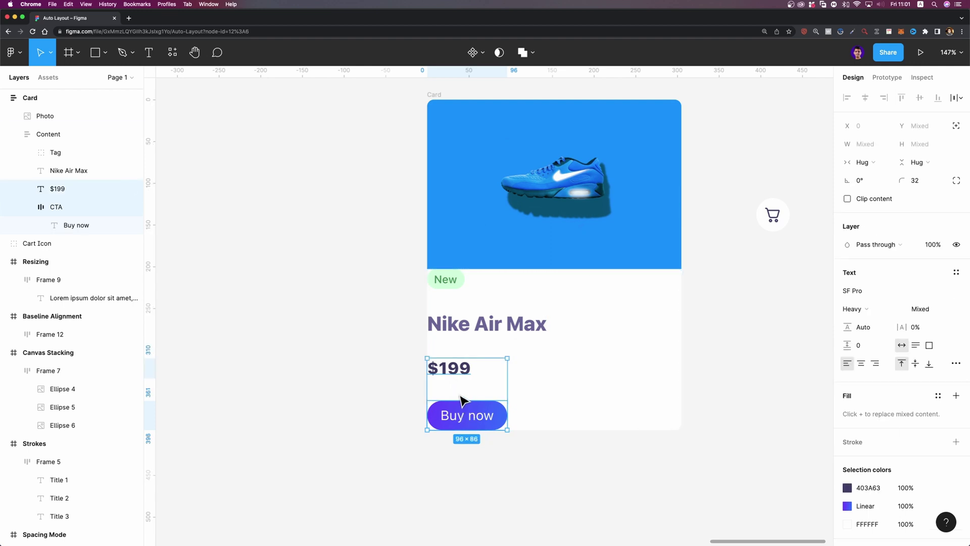
pyautogui.hotkey('shift', 'a')
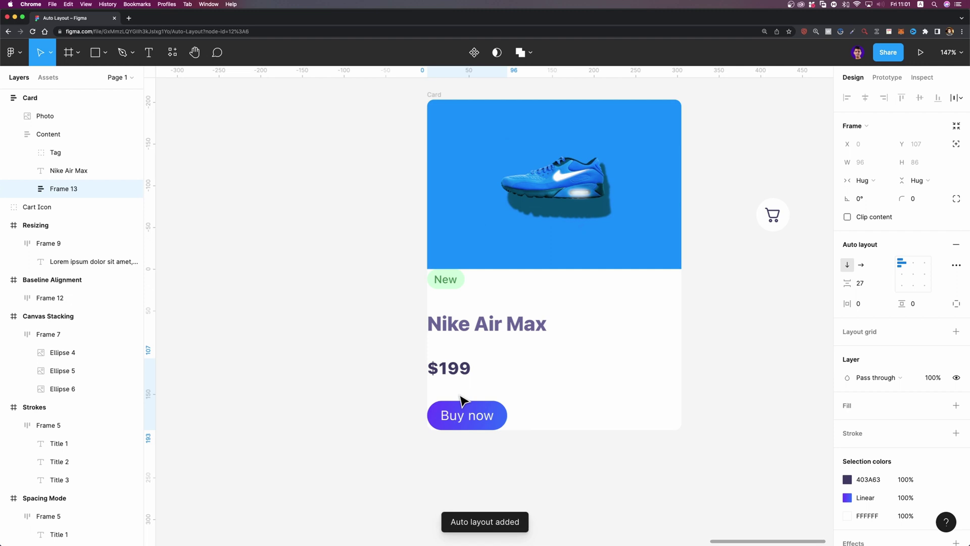
pyautogui.click(861, 265)
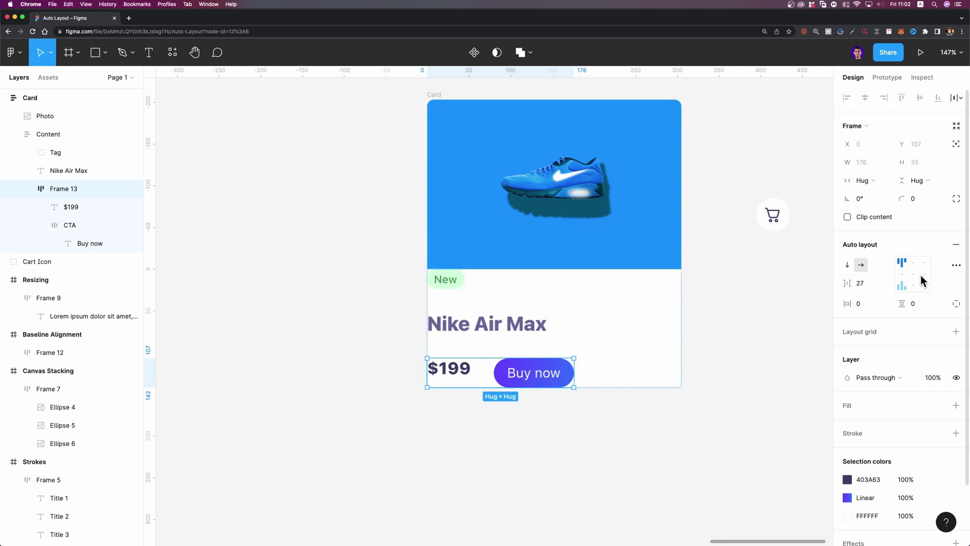
# Set the price and button row's spacing mode to Space between and its width to Fill container.
pyautogui.click(957, 266)
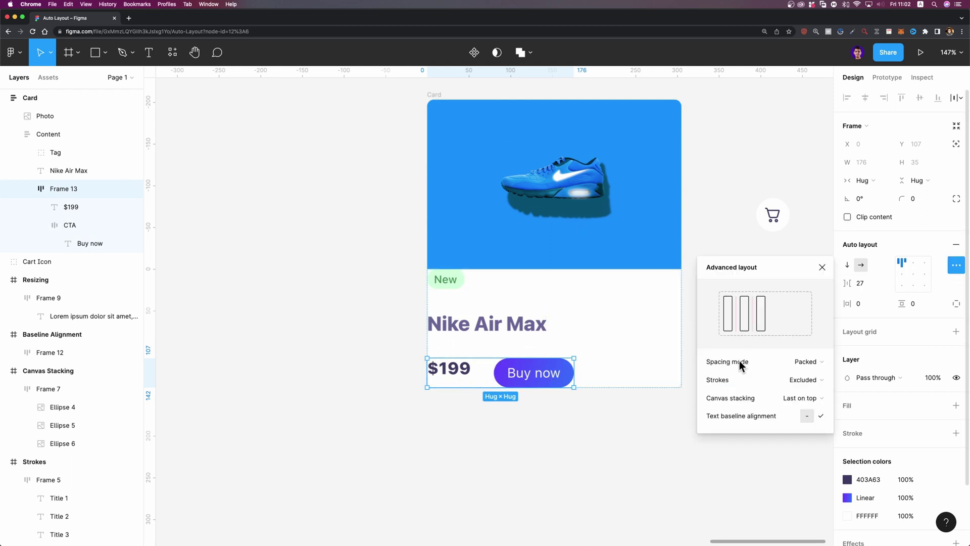
pyautogui.click(797, 364)
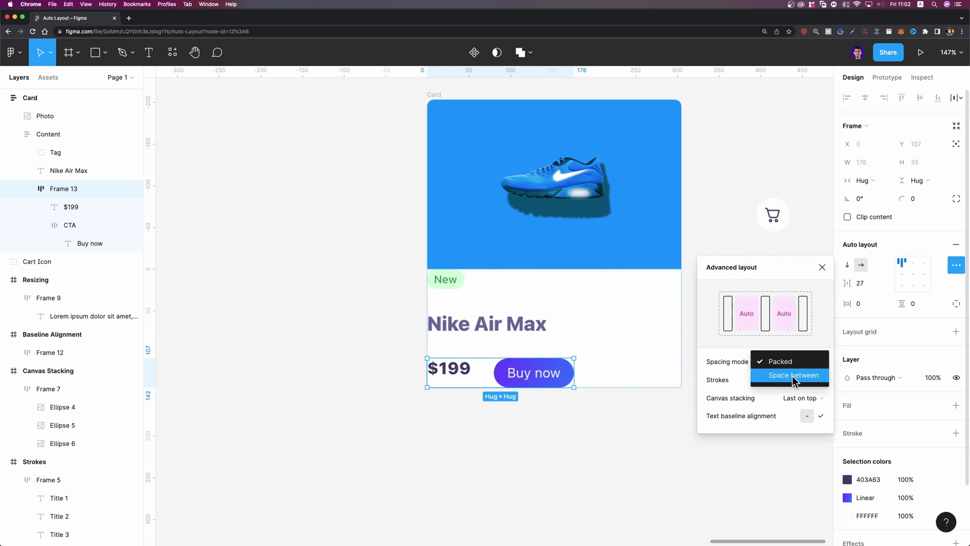
pyautogui.click(793, 376)
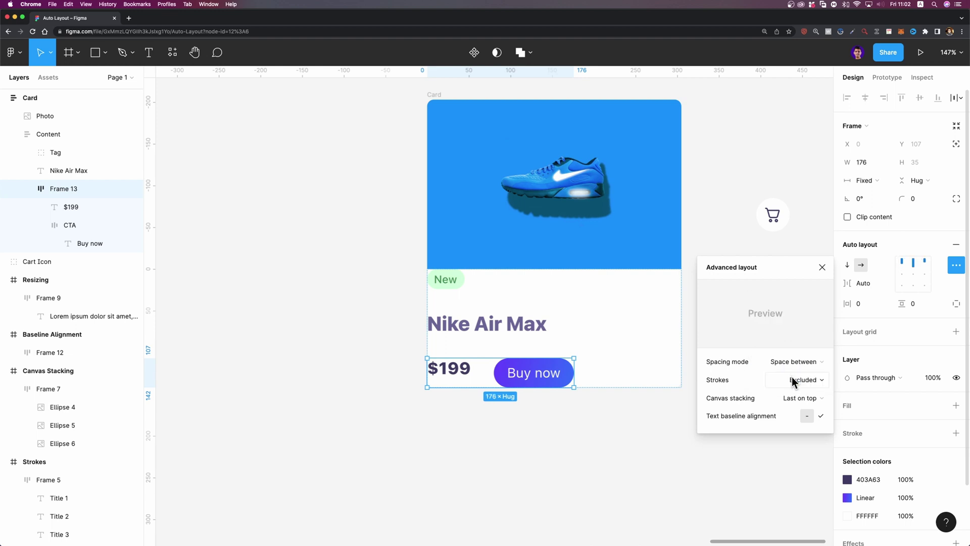
pyautogui.press('Escape')
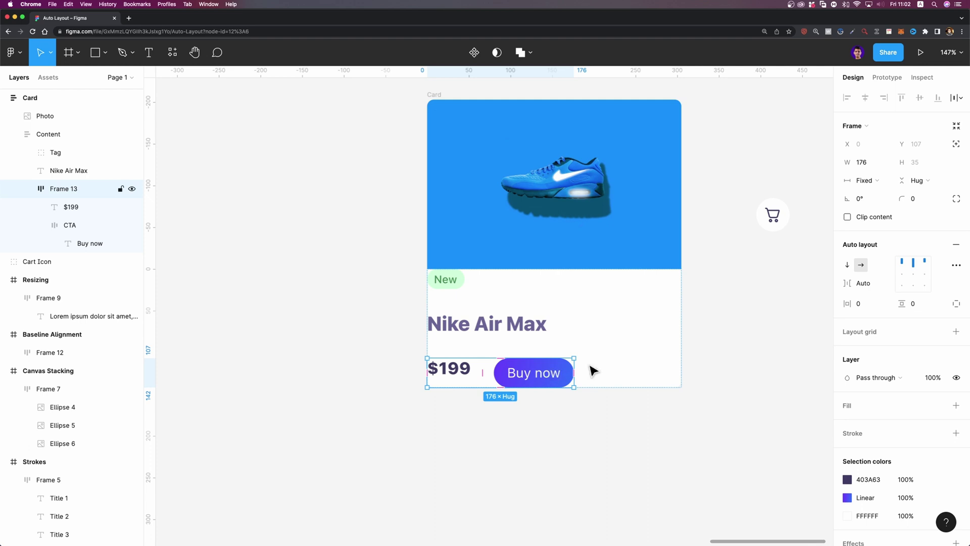
pyautogui.click(871, 186)
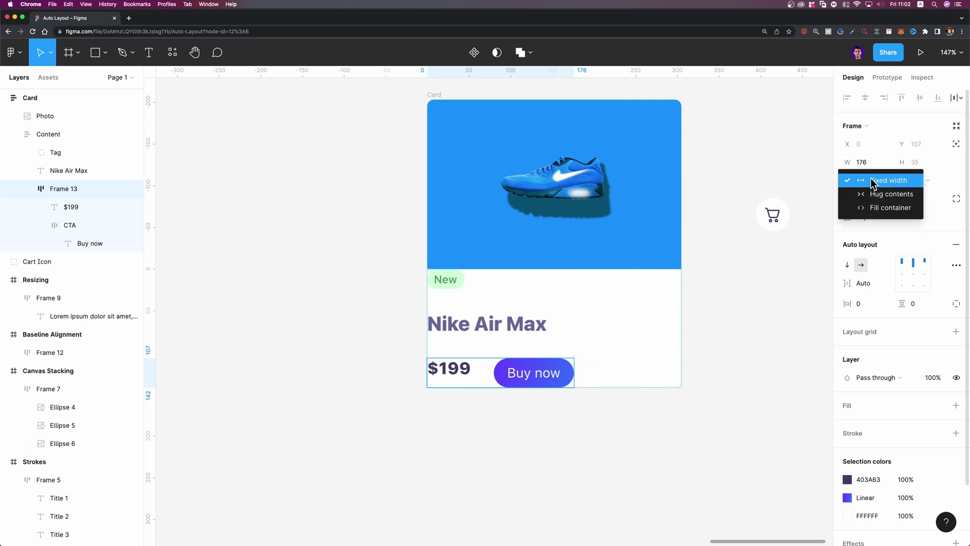
pyautogui.click(876, 211)
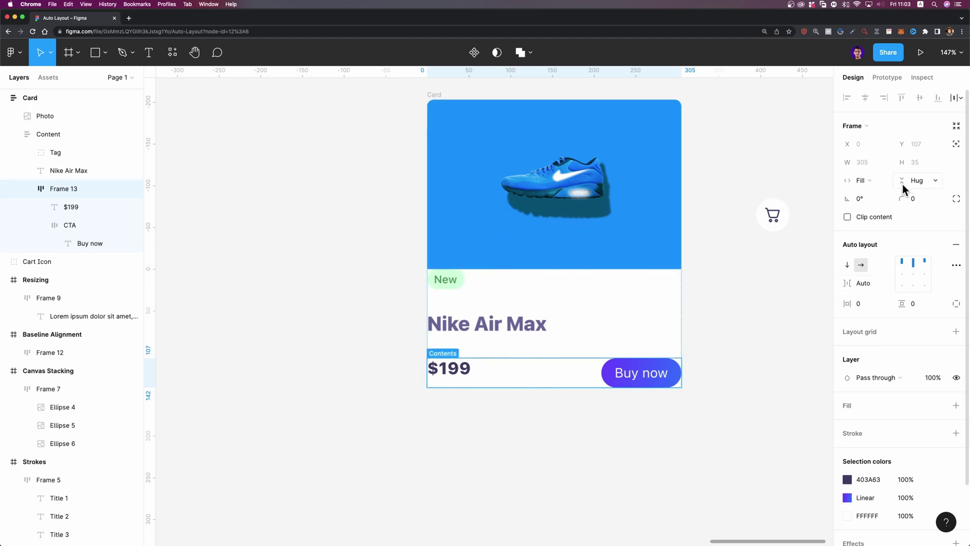
# Set the Content frame's horizontal and vertical padding to 16.
pyautogui.click(657, 328)
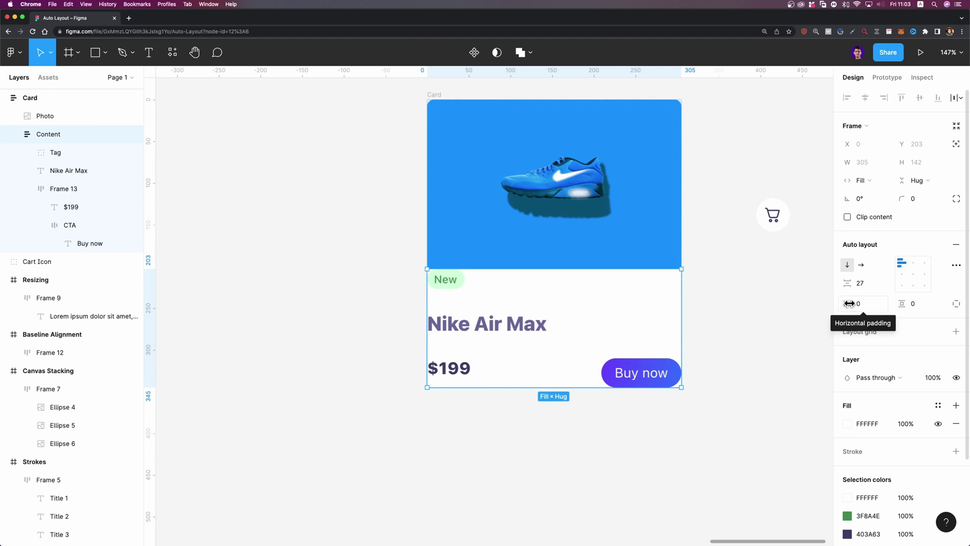
pyautogui.moveTo(849, 303); pyautogui.dragTo(920, 302)
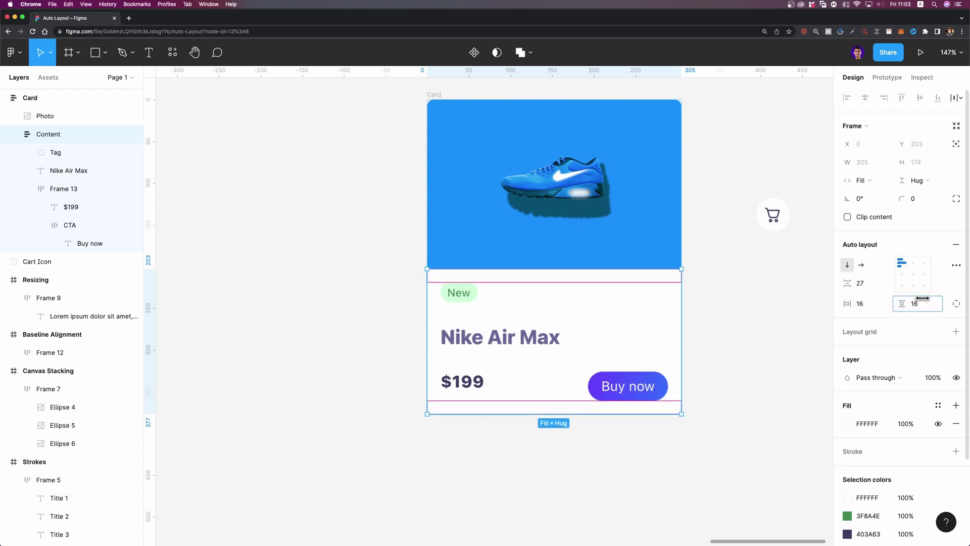
pyautogui.click(734, 353)
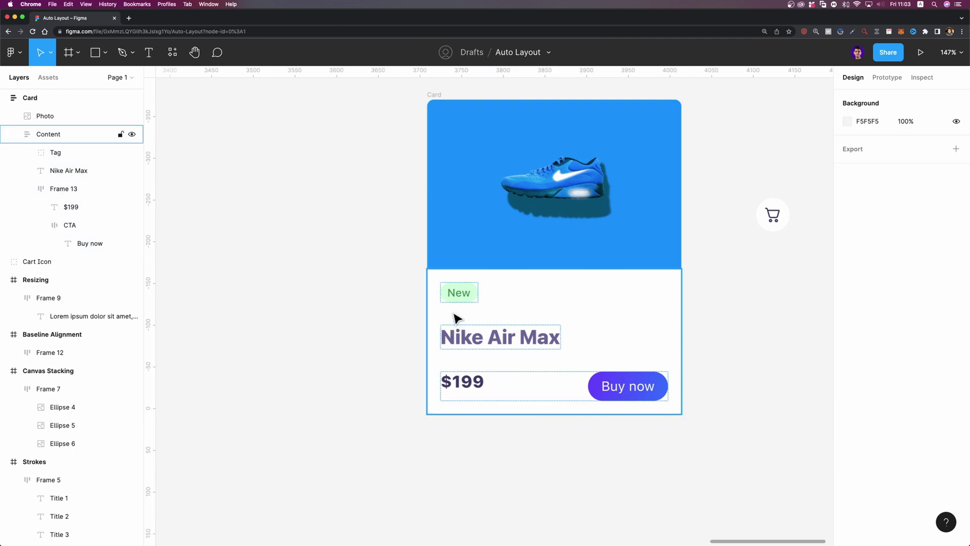
# Combine the New tag and the Nike Air Max title in a vertical auto layout with spacing of about 5.
pyautogui.click(456, 335)
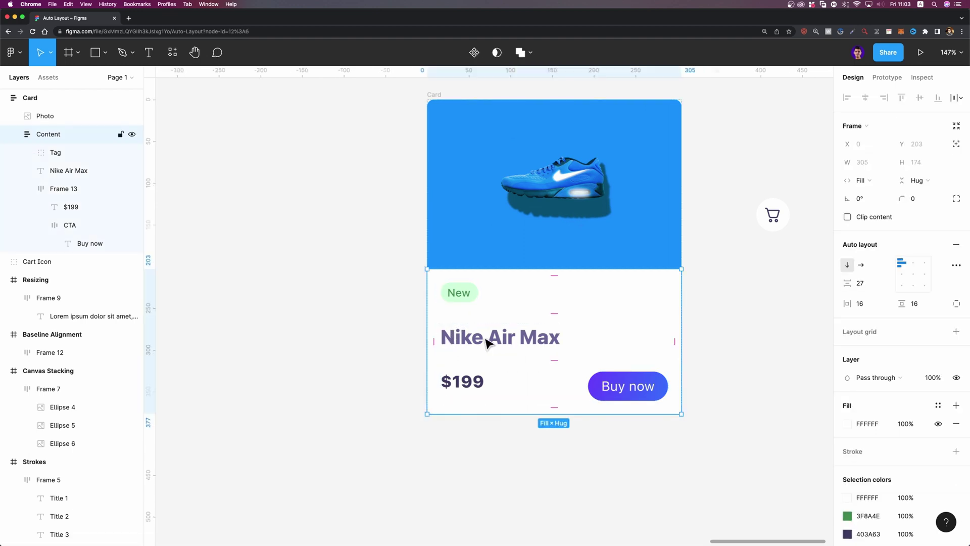
pyautogui.click(468, 296)
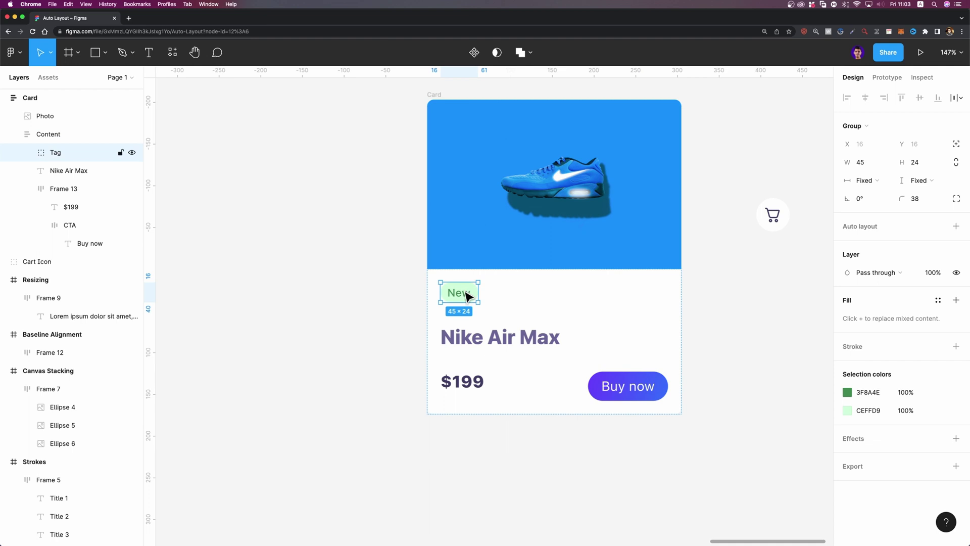
pyautogui.keyDown('shift'); pyautogui.click(465, 342); pyautogui.keyUp('shift')
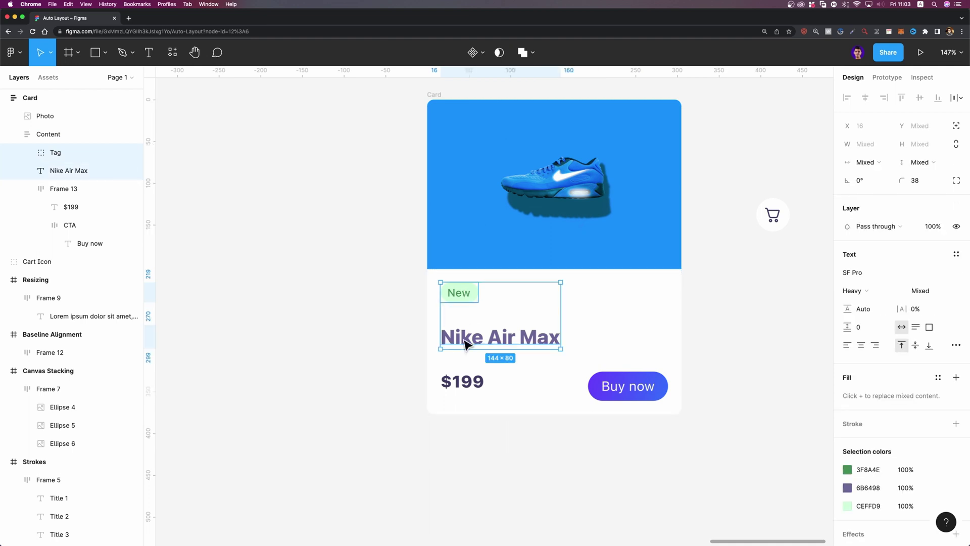
pyautogui.hotkey('shift', 'a')
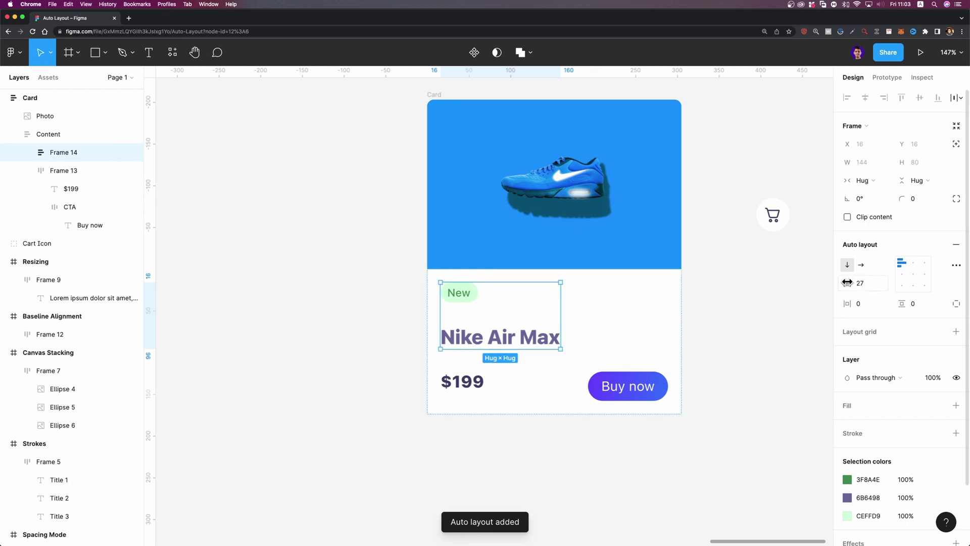
pyautogui.moveTo(848, 282); pyautogui.dragTo(823, 284)
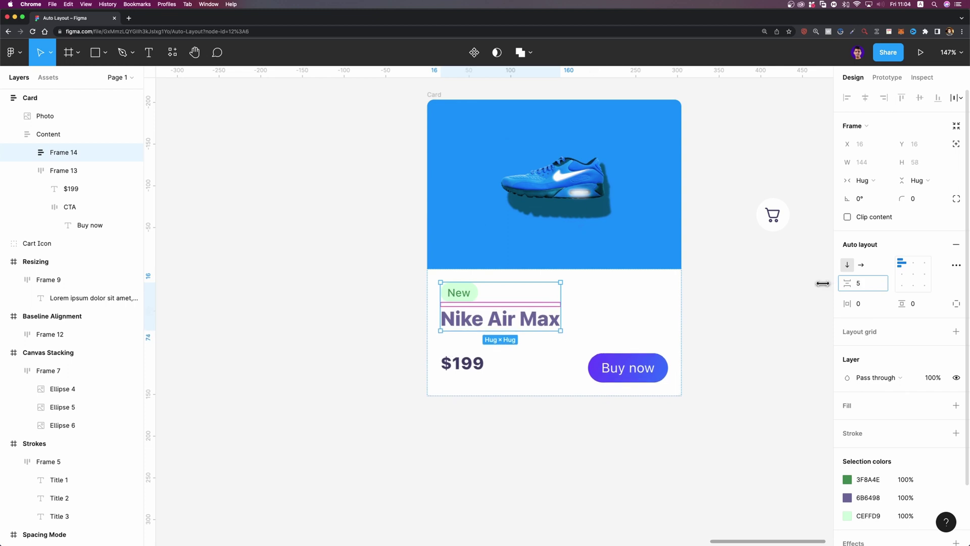
pyautogui.click(774, 286)
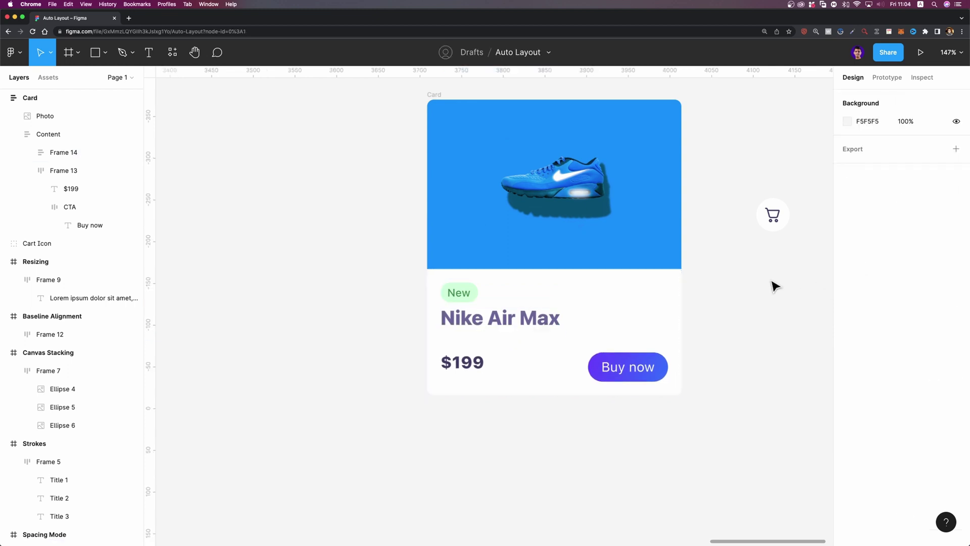
# Move the cart icon from the canvas into the Card frame, as the first item above the shoe photo.
pyautogui.hscroll(3, 749, 286)
pyautogui.scroll(2, 750, 286)
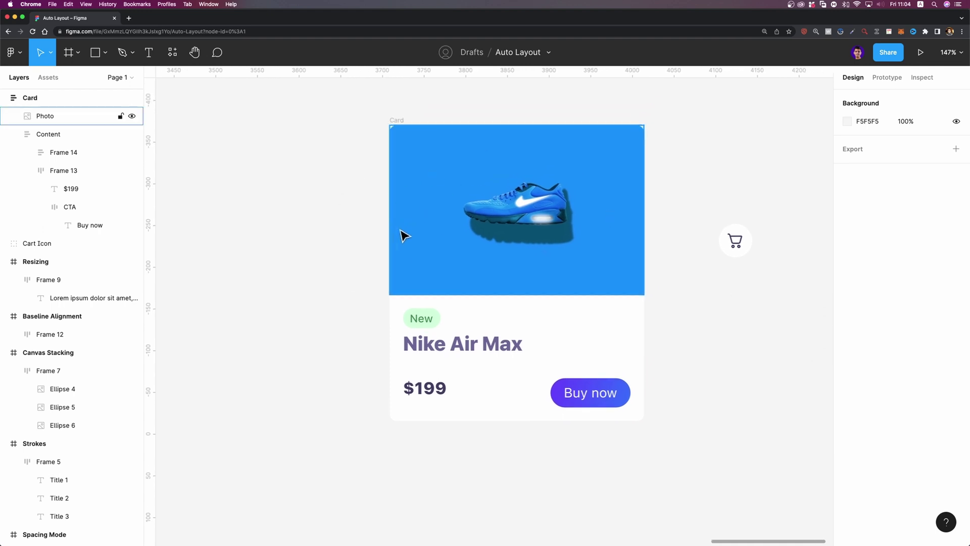
pyautogui.click(728, 244)
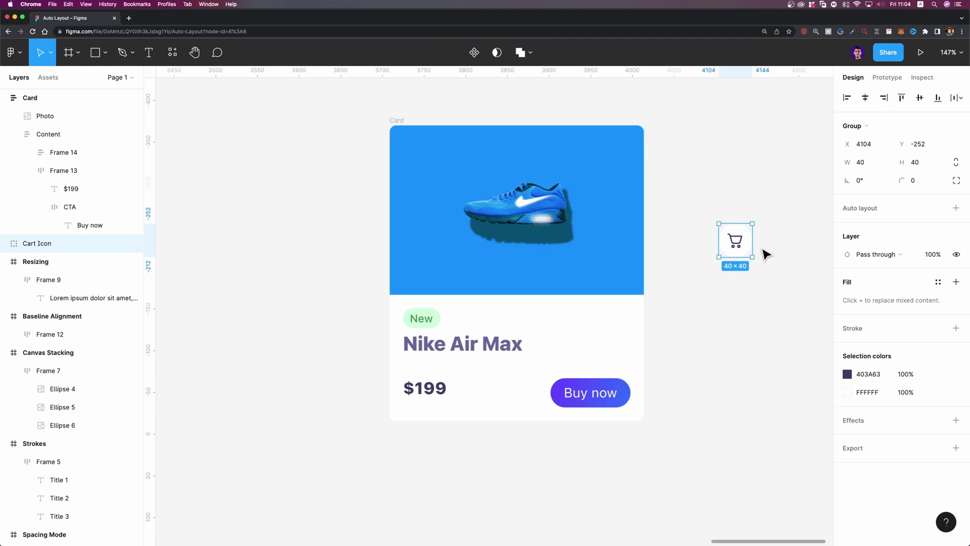
pyautogui.moveTo(732, 246); pyautogui.dragTo(608, 160)
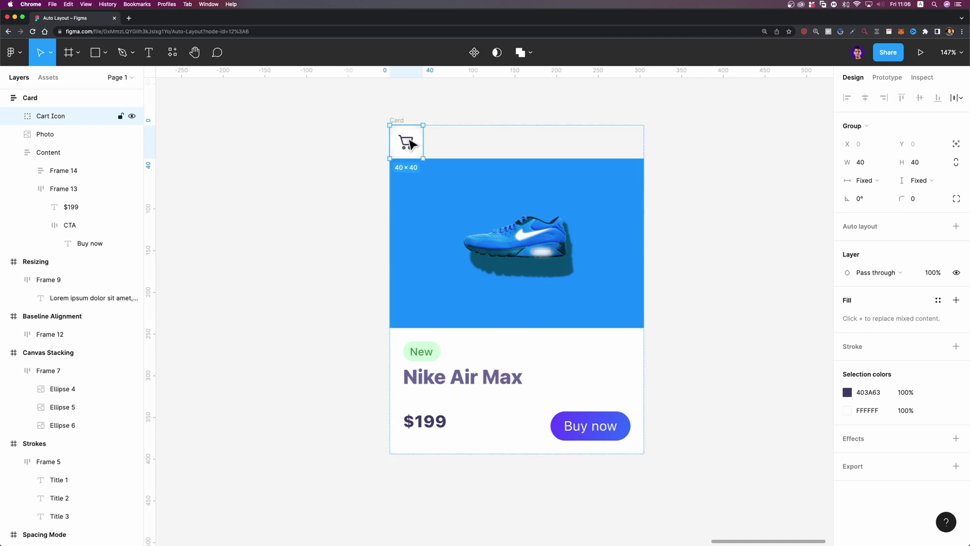
# Give the cart icon absolute position and place it in the photo's upper-right corner at X 249, Y 16.
pyautogui.click(956, 146)
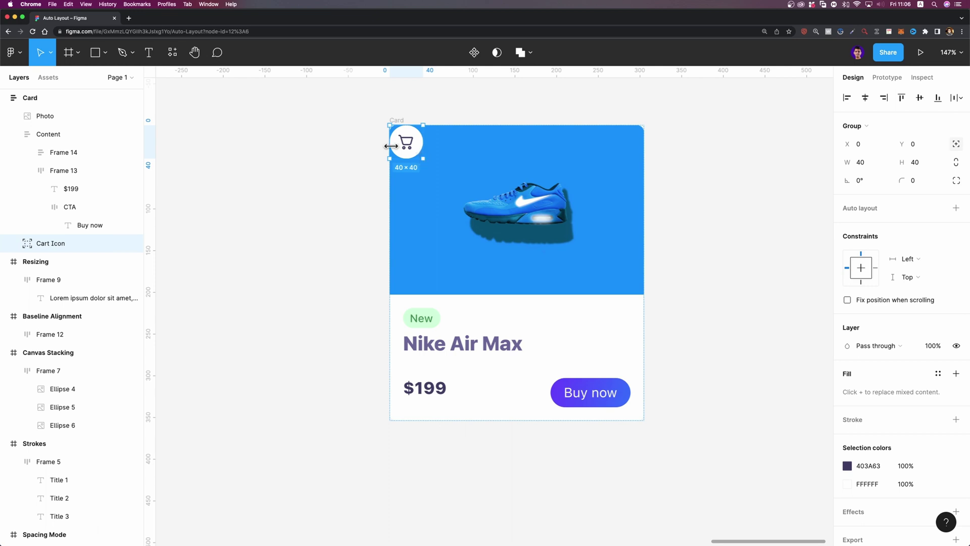
pyautogui.moveTo(403, 142); pyautogui.dragTo(614, 161)
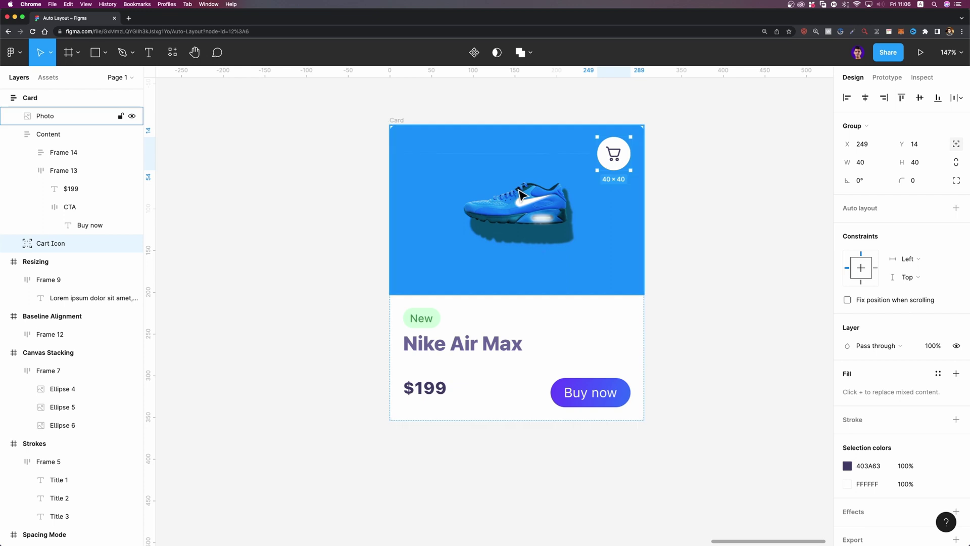
pyautogui.press('alt')
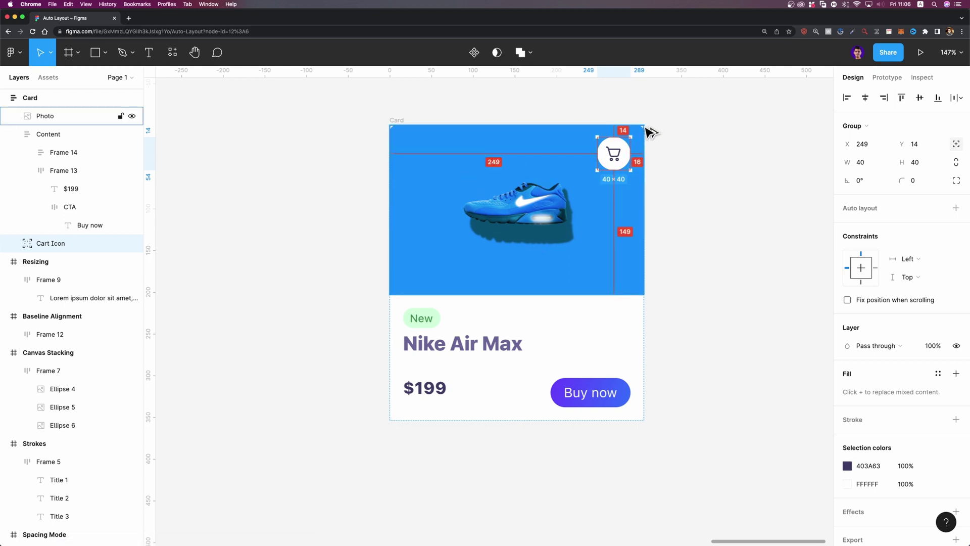
pyautogui.press('Down')
pyautogui.press('Down')
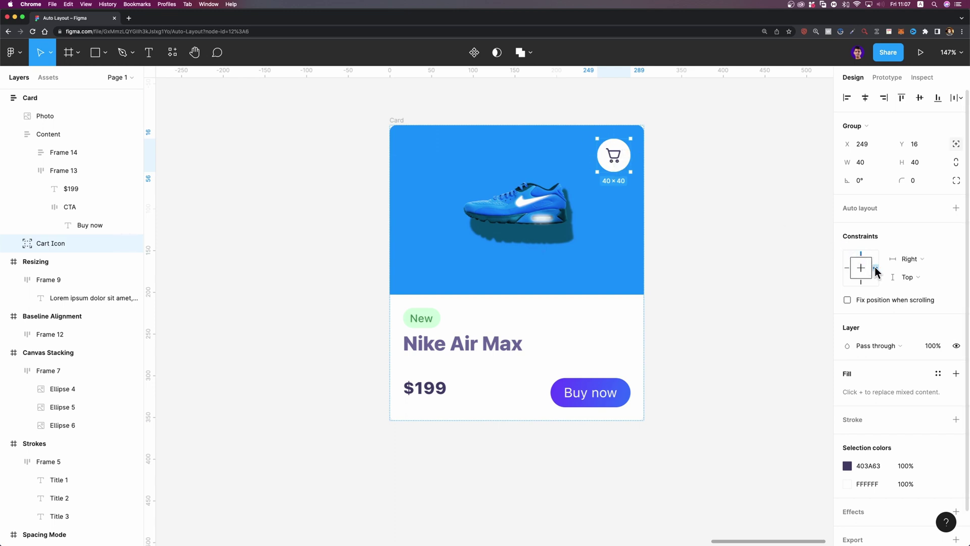
# Try widening the Card frame to 446 and undo the resize.
pyautogui.press('Escape')
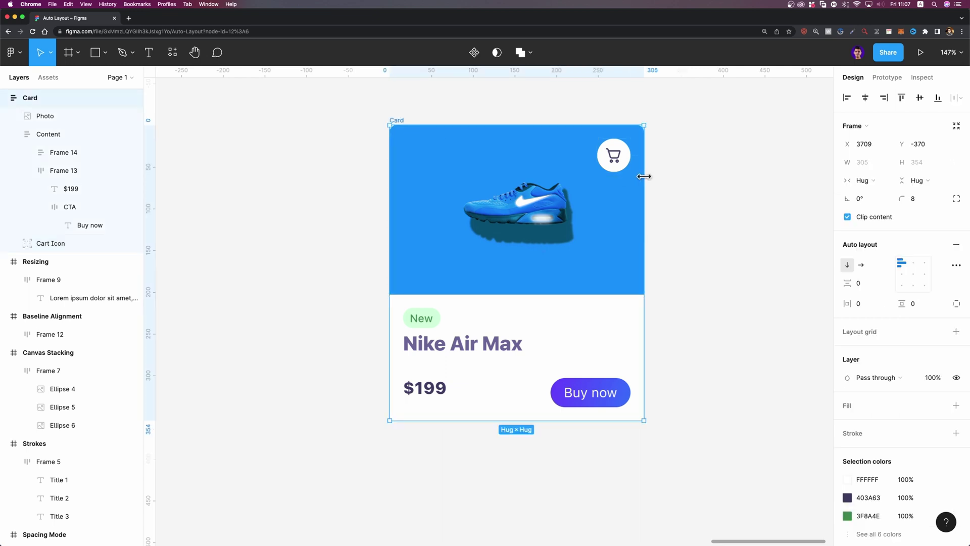
pyautogui.moveTo(644, 176); pyautogui.dragTo(756, 165)
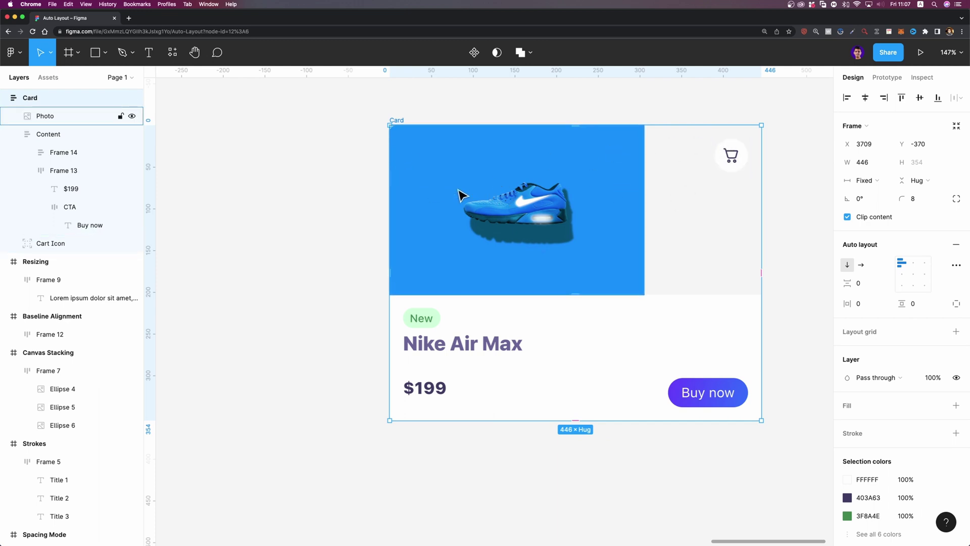
pyautogui.press('super+alt+shift+r')
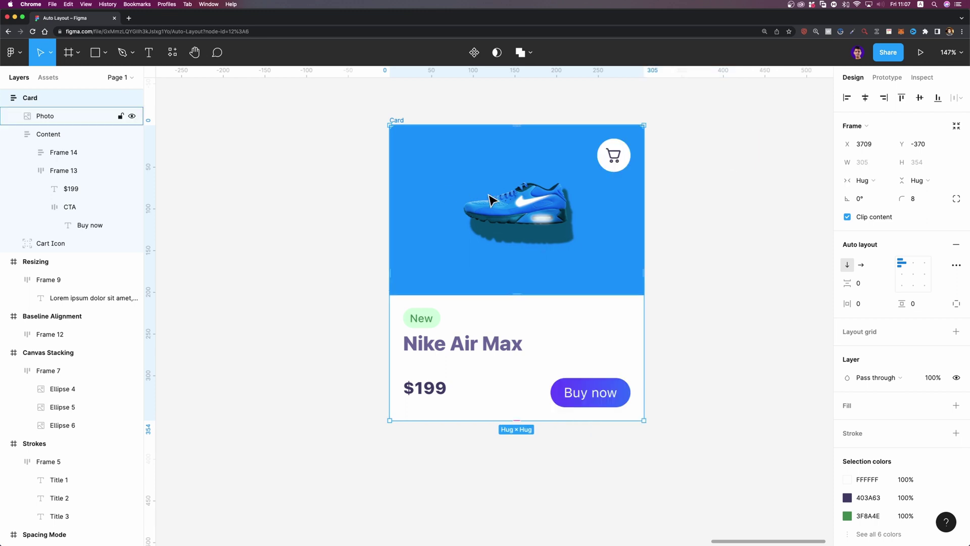
# Set the shoe photo's horizontal and vertical resizing to Fill container.
pyautogui.click(489, 169)
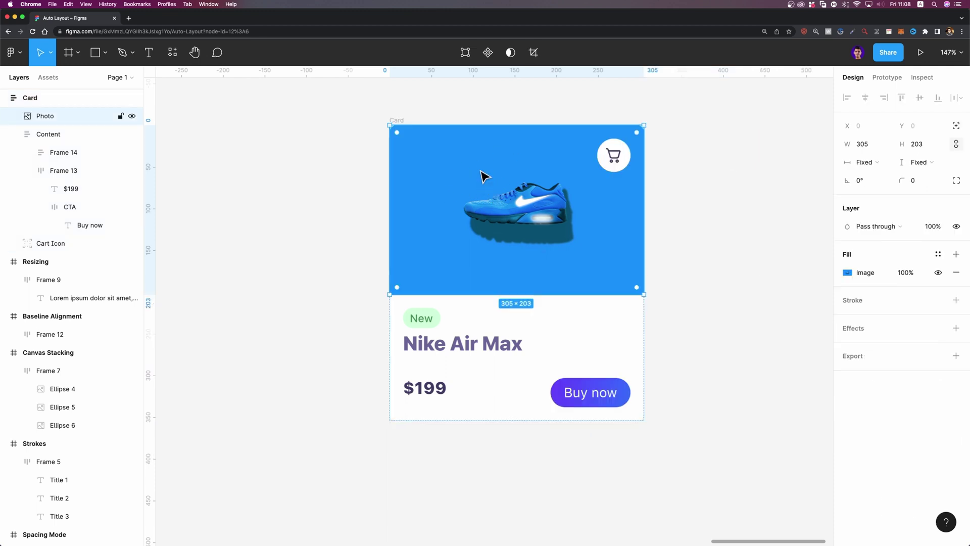
pyautogui.click(870, 163)
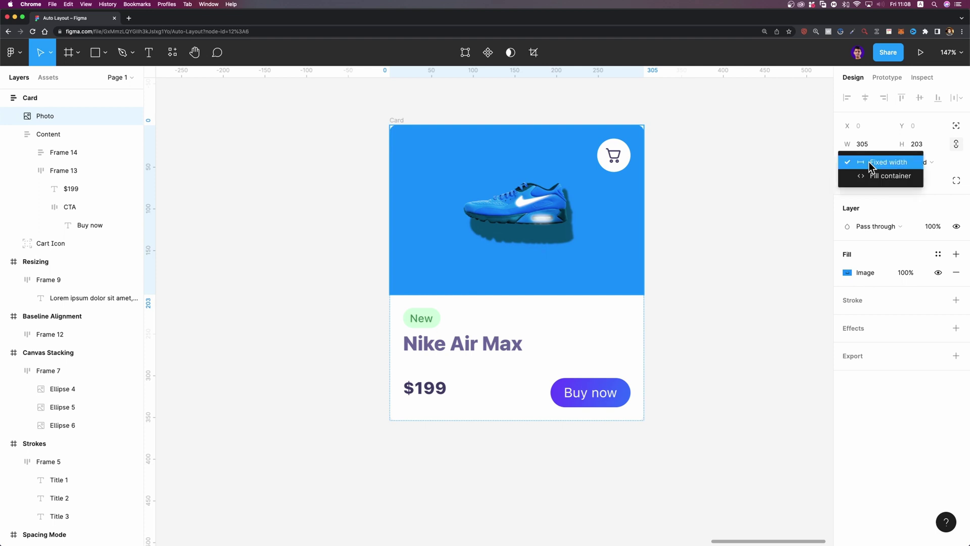
pyautogui.click(892, 176)
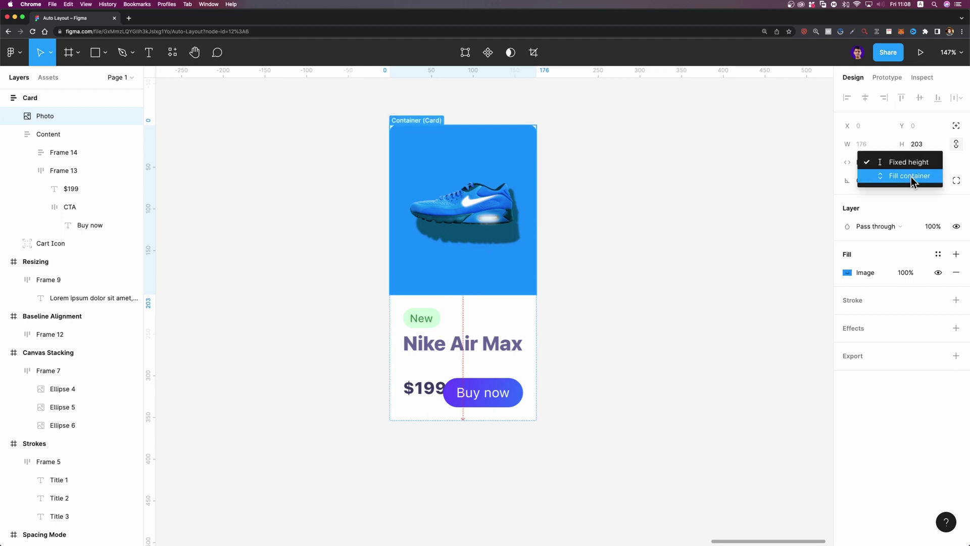
pyautogui.press('Escape')
# Widen the Card frame to 290 × 354 and move the cart icon back into the photo's upper-right corner.
pyautogui.moveTo(536, 420); pyautogui.dragTo(583, 419)
pyautogui.moveTo(583, 262); pyautogui.dragTo(632, 257)
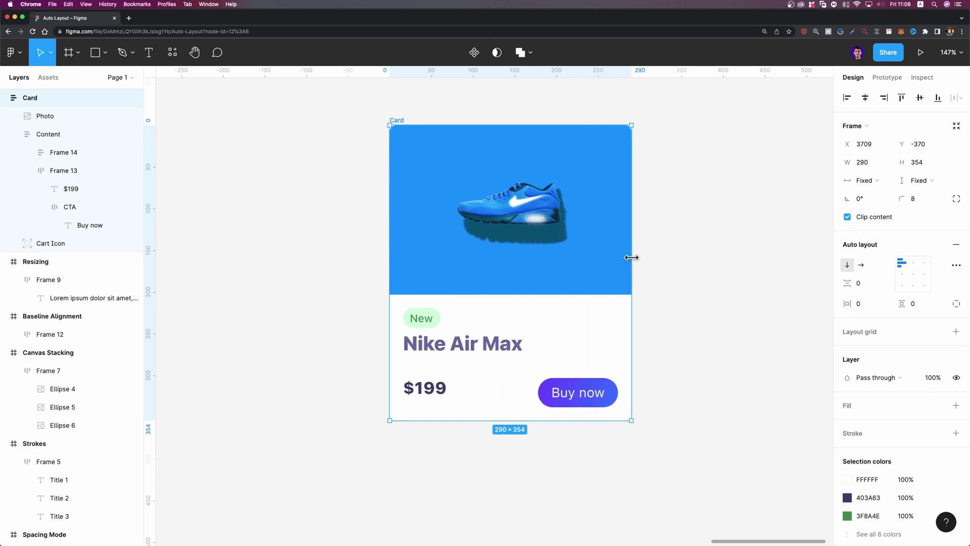
pyautogui.click(50, 248)
pyautogui.moveTo(699, 156); pyautogui.dragTo(601, 158)
# Enlarge the Card frame slightly in both directions, to about 304 wide.
pyautogui.click(415, 117)
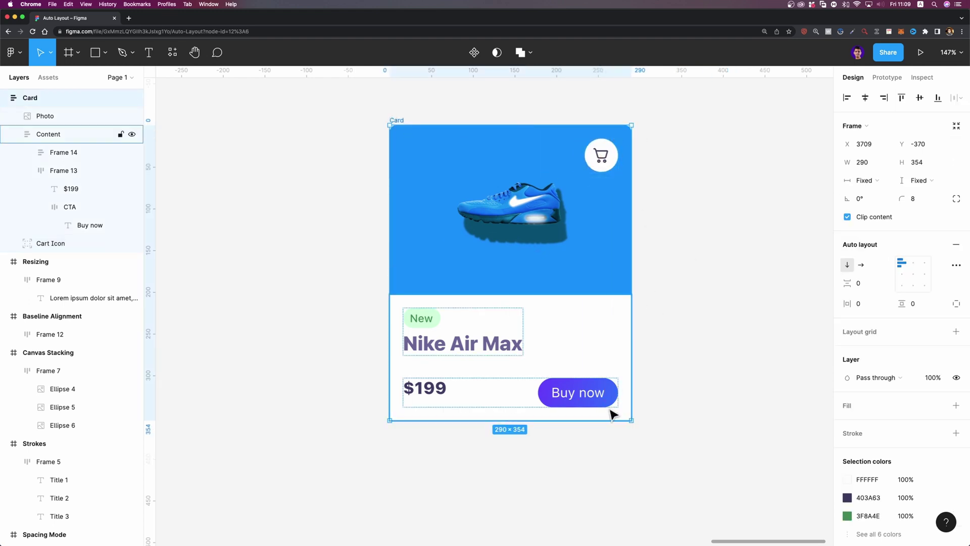
pyautogui.moveTo(631, 419)
pyautogui.mouseDown()
pyautogui.moveTo(750, 463)
pyautogui.moveTo(676, 413)
pyautogui.moveTo(606, 444)
pyautogui.moveTo(753, 480)
pyautogui.moveTo(632, 418)
pyautogui.moveTo(659, 412)
pyautogui.moveTo(639, 429)
pyautogui.mouseUp()
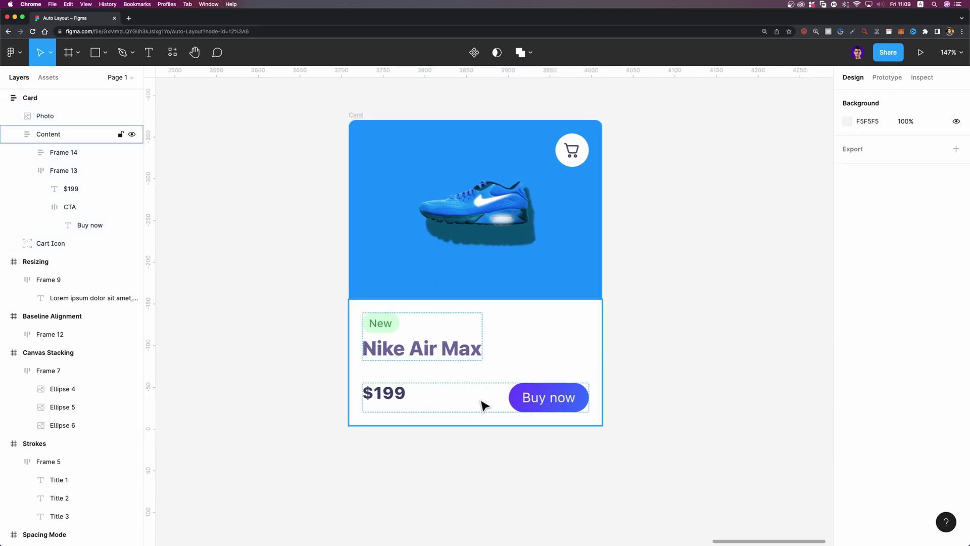
# Center the $199 price and the Buy now button vertically in their auto layout row.
pyautogui.click(424, 409)
pyautogui.doubleClick(432, 396)
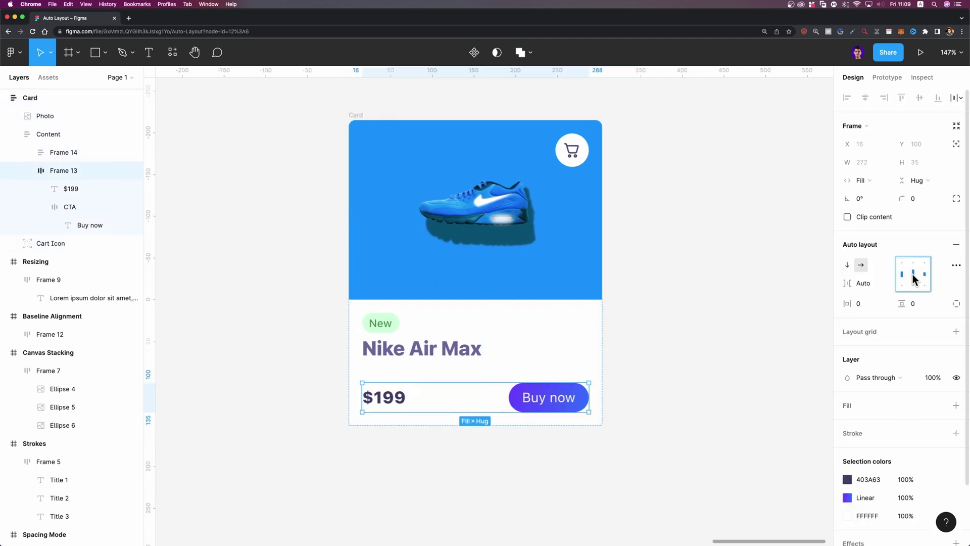
pyautogui.click(714, 333)
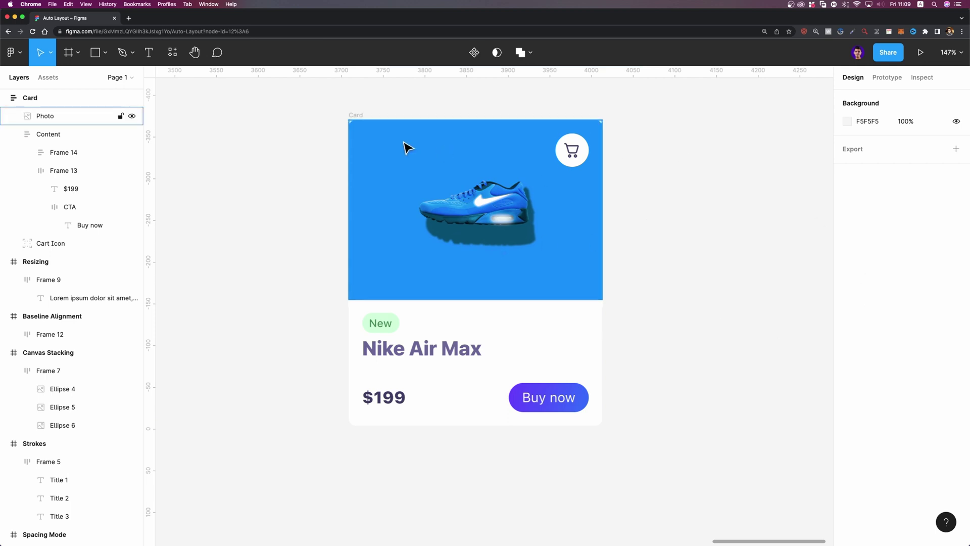
# Enlarge the whole Card frame from its lower-right corner to test how its contents resize.
pyautogui.click(356, 116)
pyautogui.moveTo(599, 424); pyautogui.dragTo(666, 441)
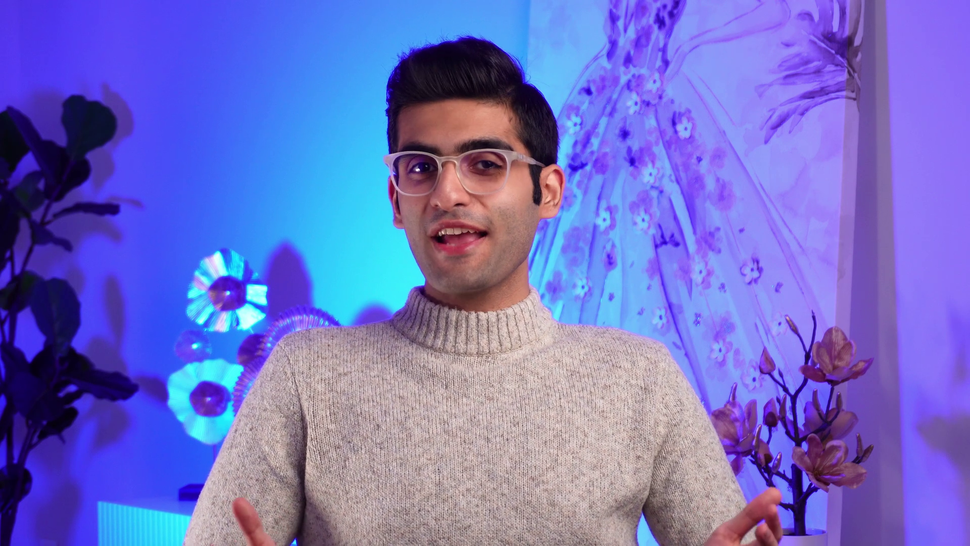